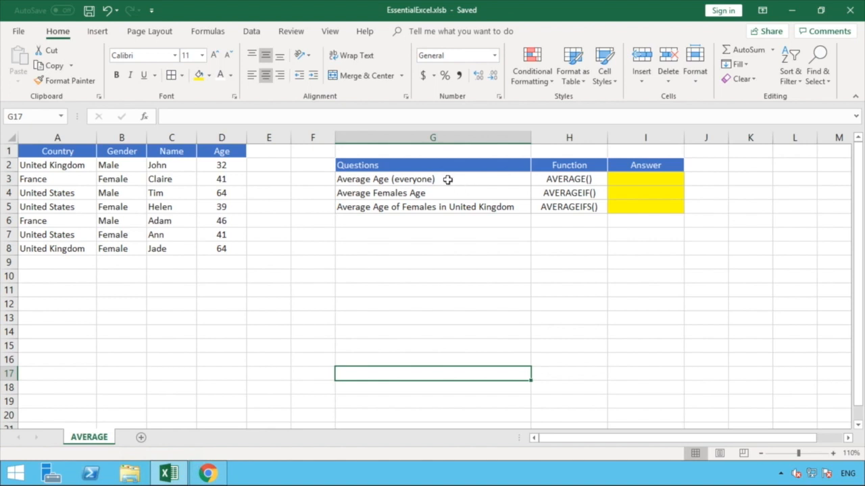
Step: Start an AVERAGE formula in answer cell I3 for the average age of everyone
left_click(448, 180)
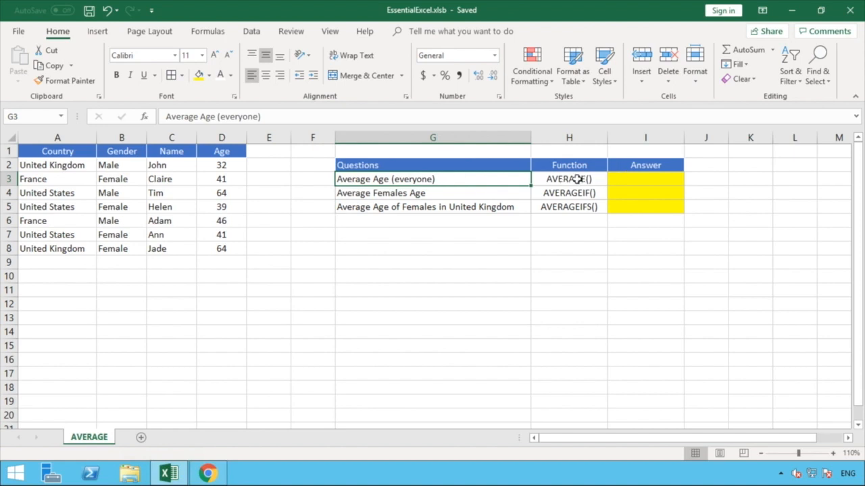
left_click(626, 179)
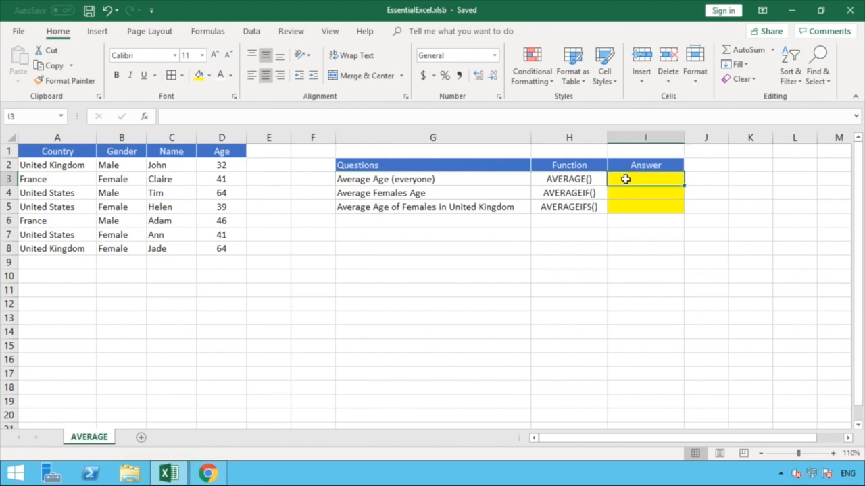
type("=")
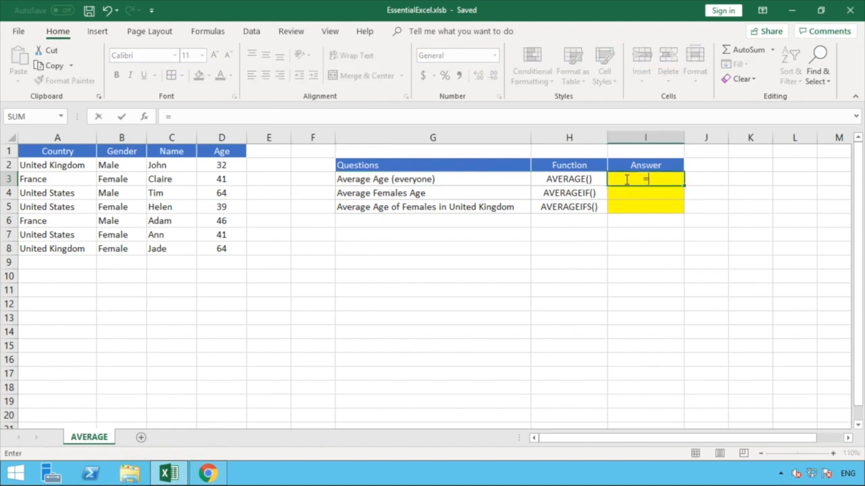
type("AVERAGE")
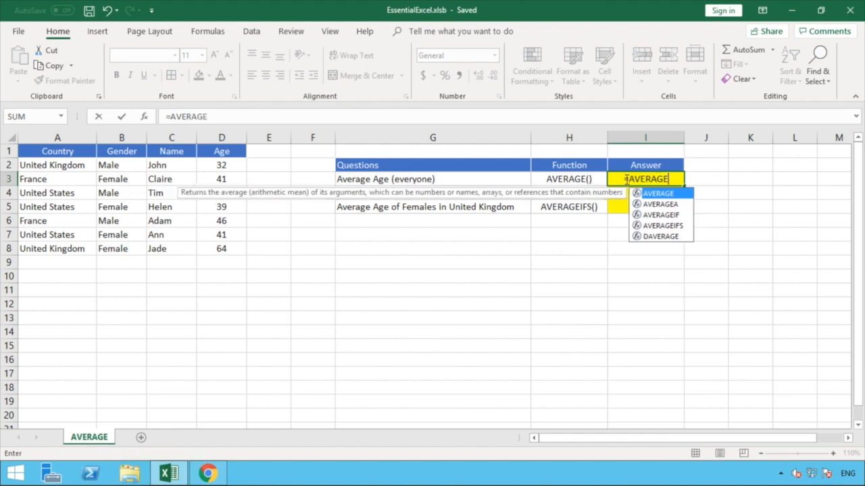
type("(")
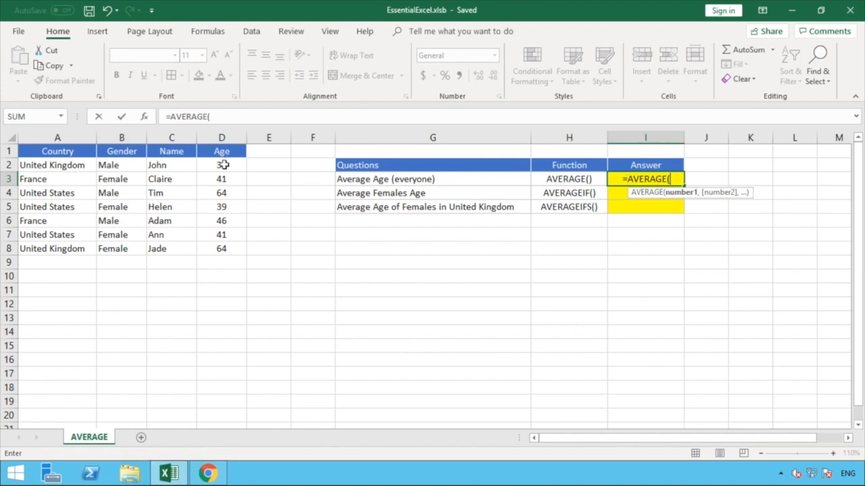
left_click(225, 165)
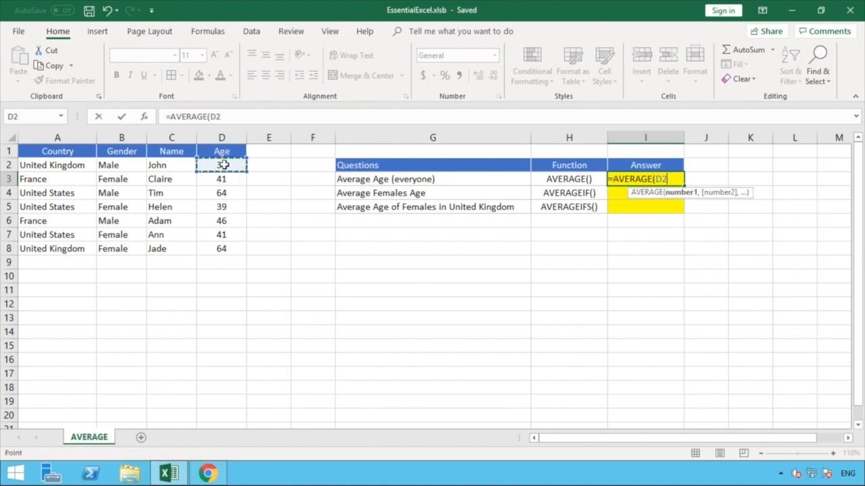
type(",")
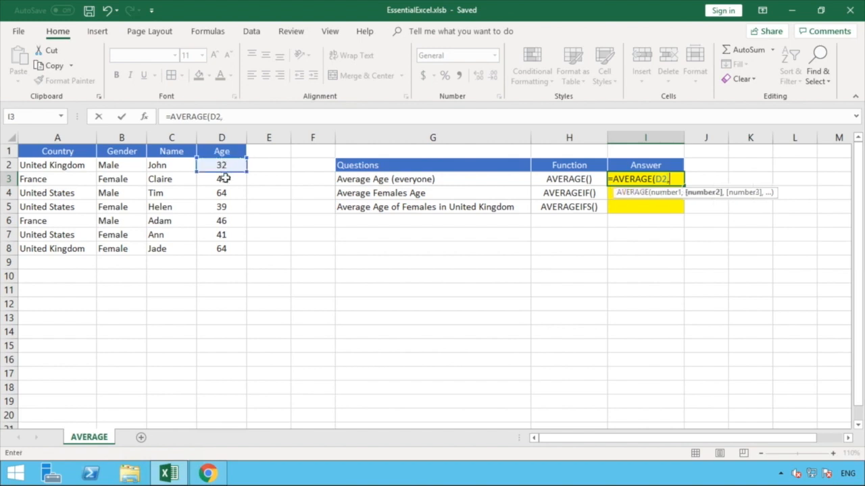
left_click(224, 179)
type(",")
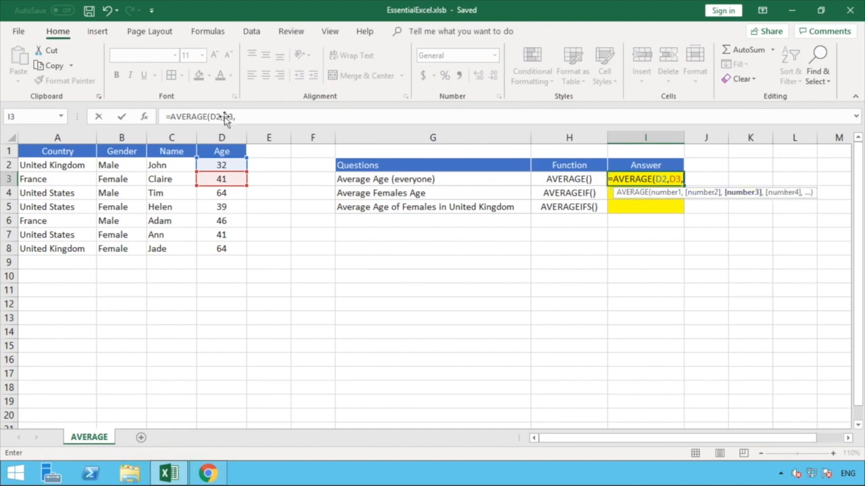
left_click(251, 119)
key("BackSpace")
key("BackSpace")
key("BackSpace")
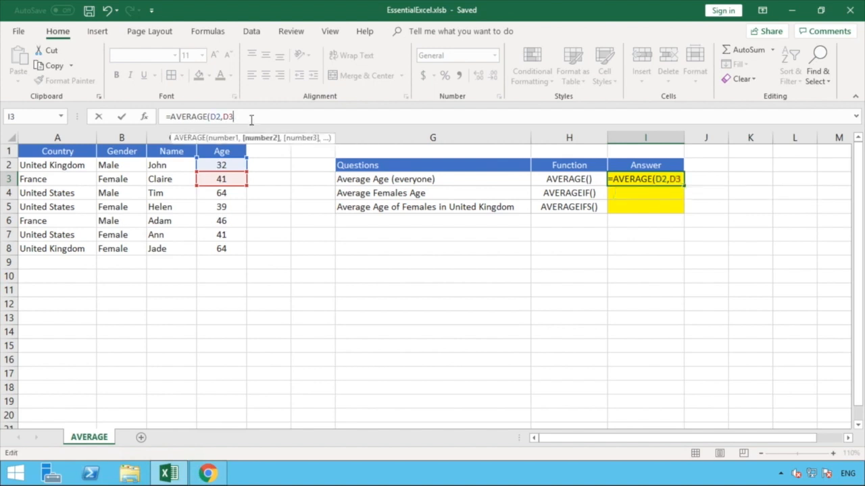
key("BackSpace")
key("BackSpace")
key("BackSpace")
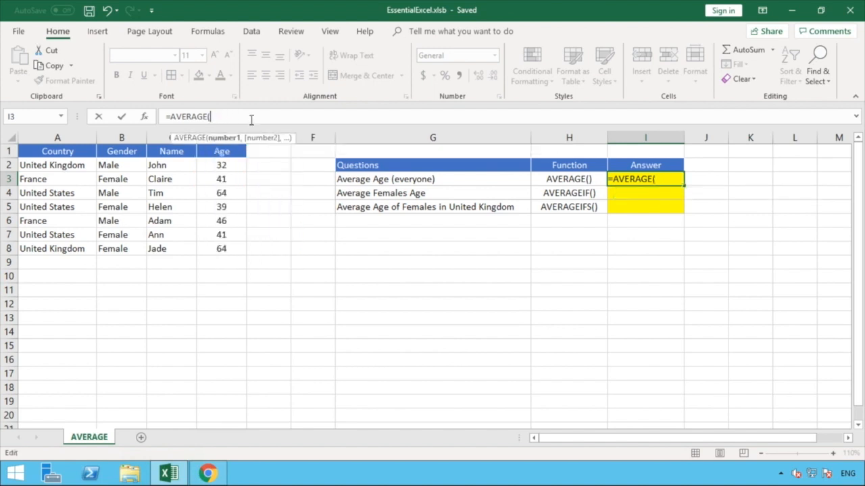
Step: Complete the AVERAGE formula in I3 with the age range D2:D8 and enter it
left_click_drag(232, 165, 229, 249)
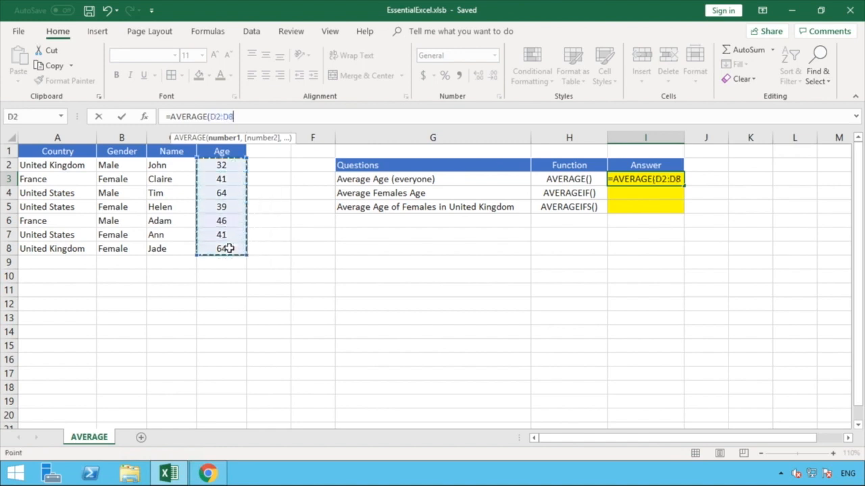
type(")")
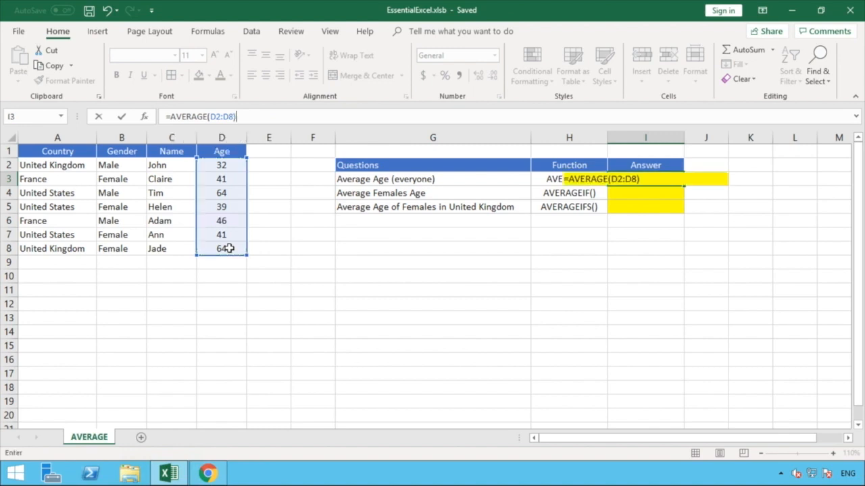
key("Return")
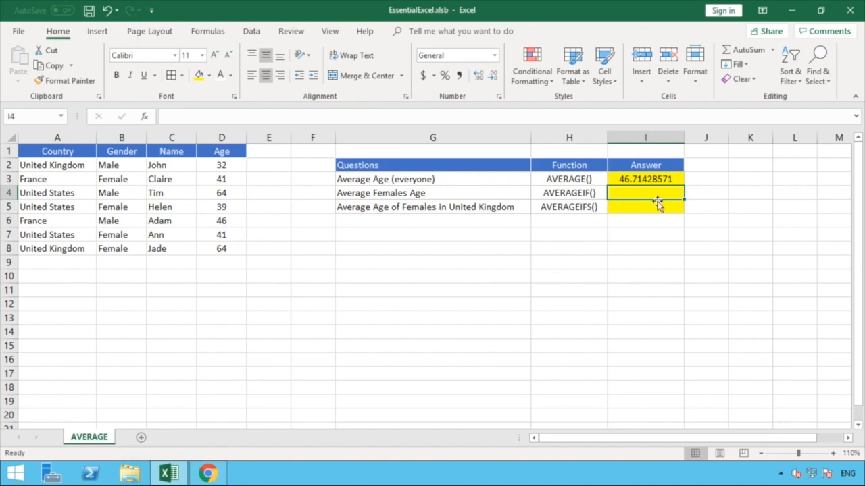
Step: Format the answer cells I3:I5 with the Number category and 1 decimal place
left_click_drag(643, 179, 641, 202)
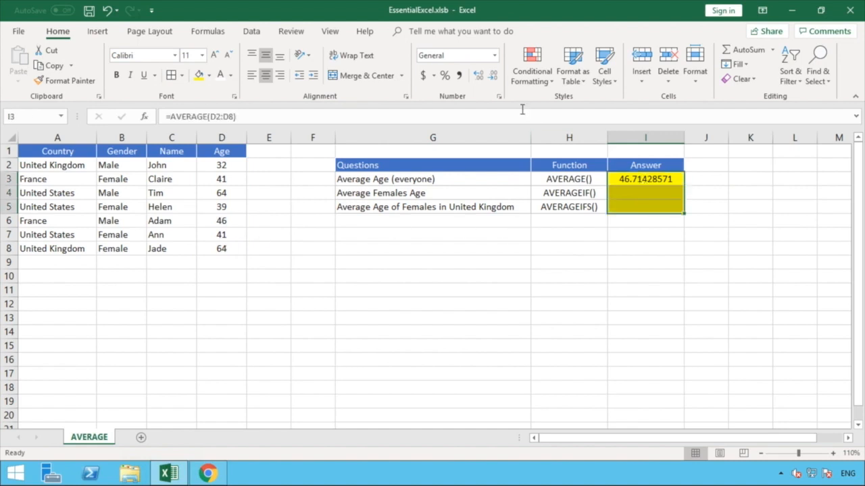
right_click(614, 192)
left_click(661, 406)
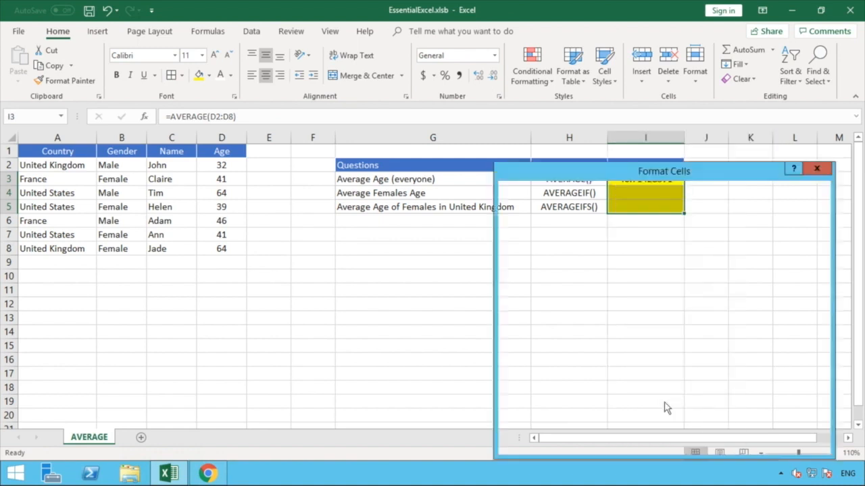
left_click(521, 193)
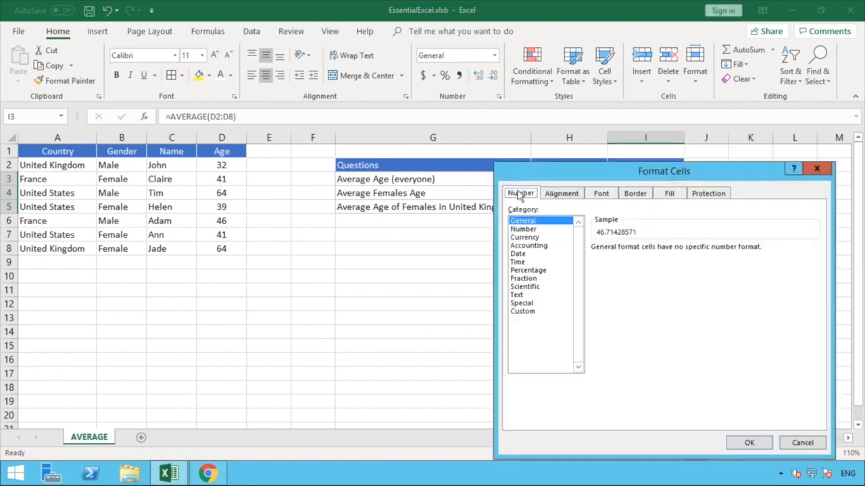
left_click(536, 229)
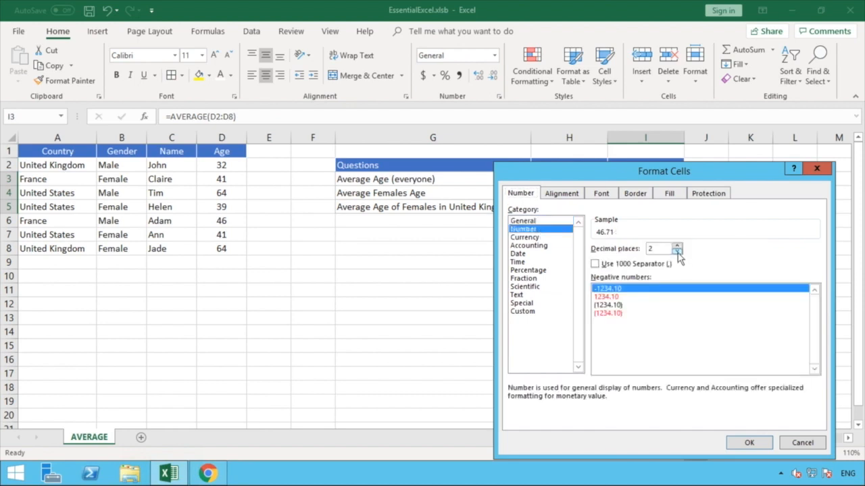
left_click(678, 252)
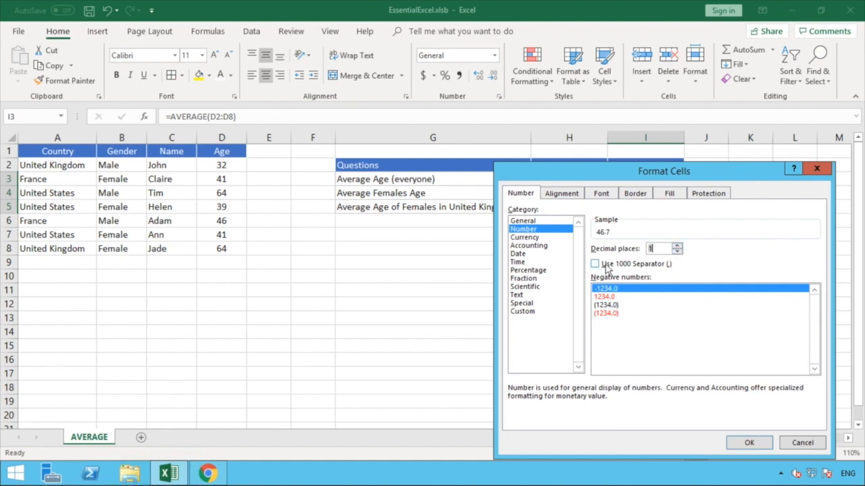
left_click(750, 442)
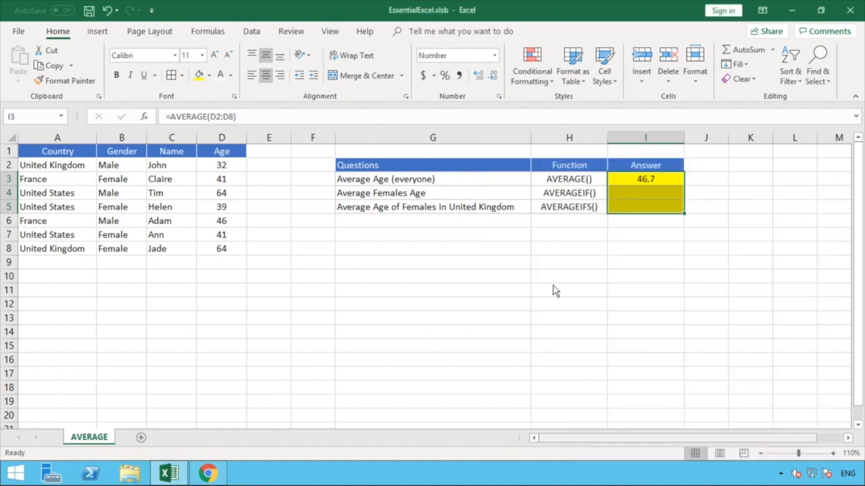
Step: Reduce the number format of answer cells I3:I5 to 0 decimal places
right_click(654, 183)
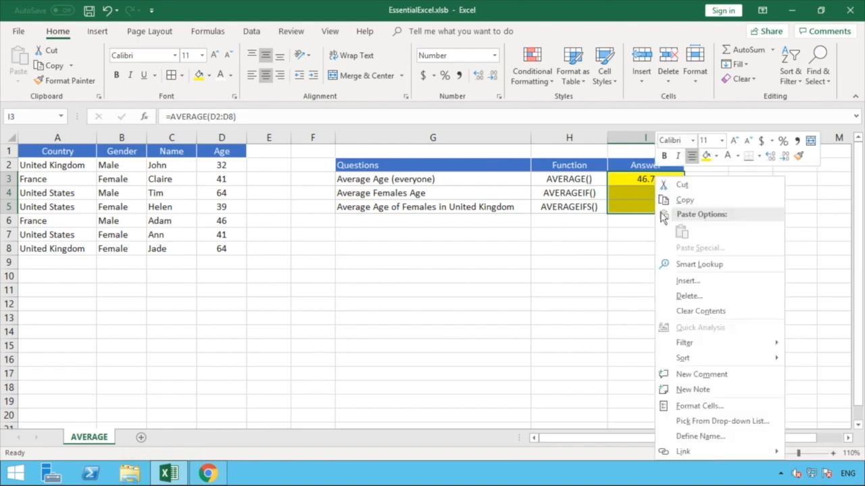
left_click(695, 403)
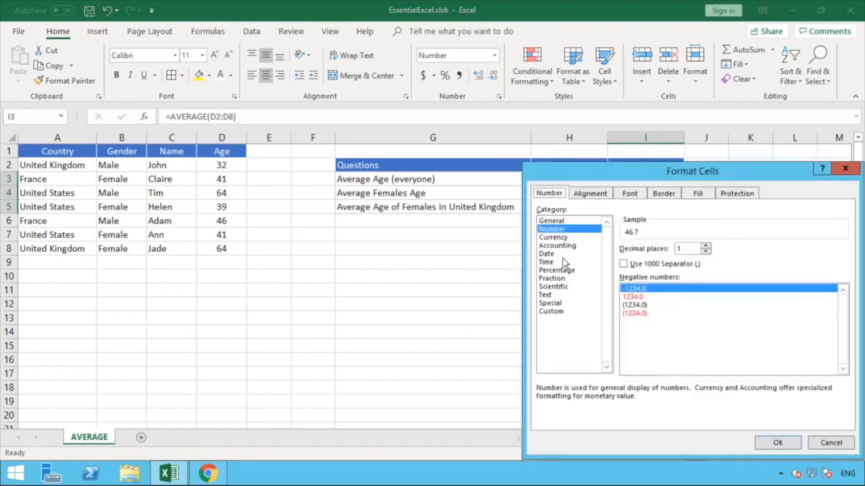
left_click(705, 252)
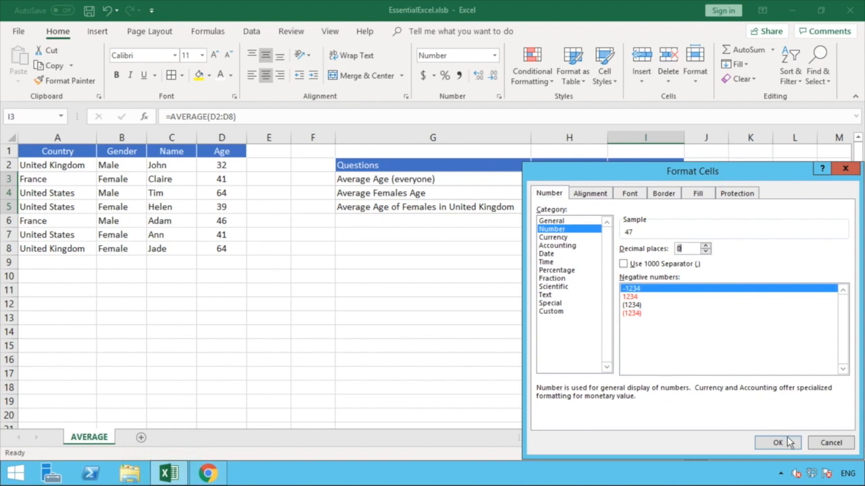
left_click(777, 443)
left_click(661, 261)
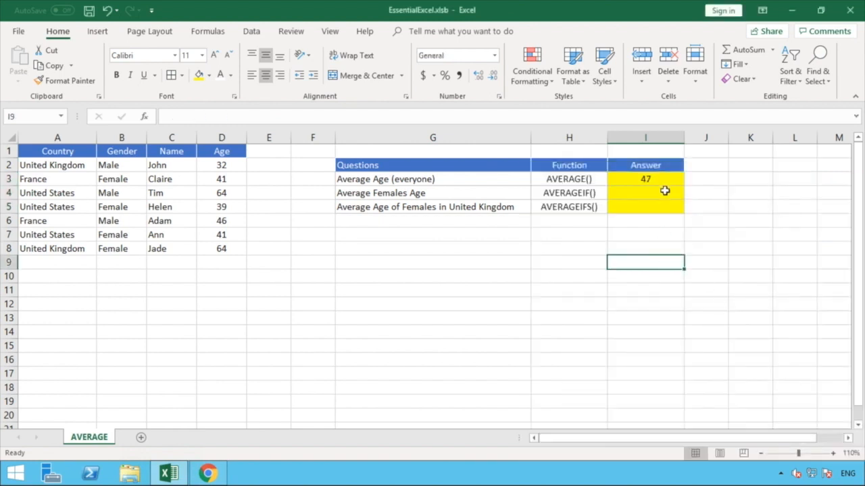
left_click(630, 178)
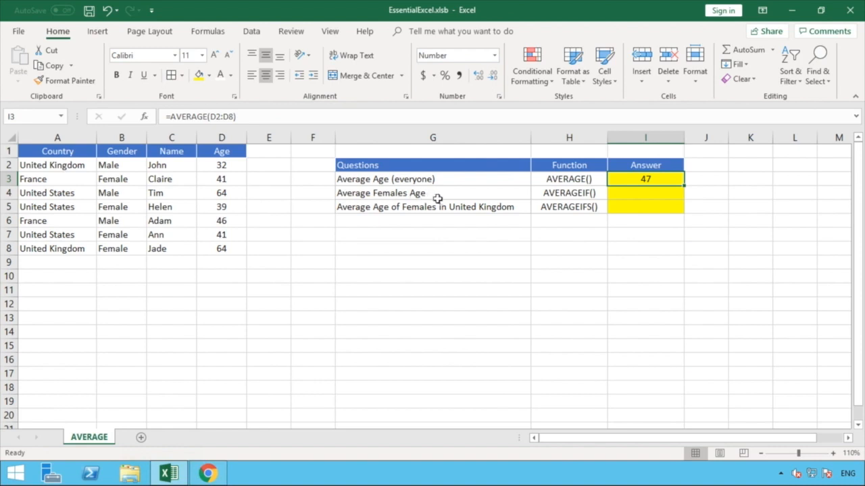
Step: Start an AVERAGEIF formula in answer cell I4 for the average age of females
left_click(655, 190)
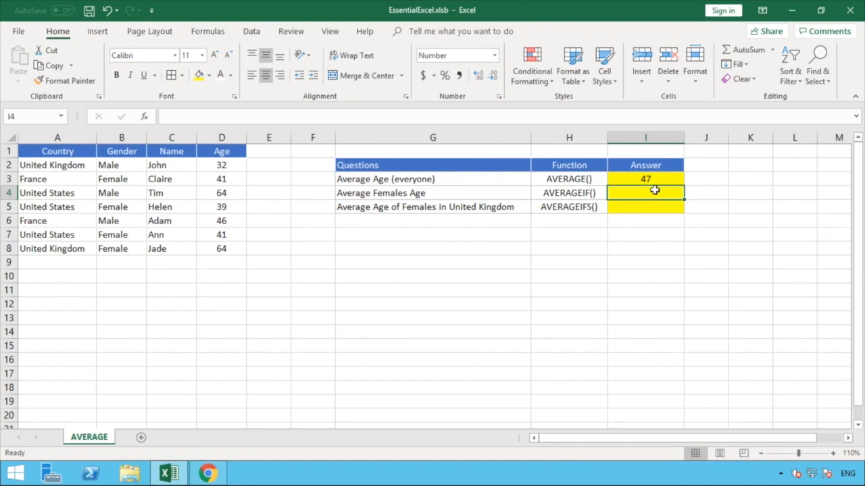
type("=")
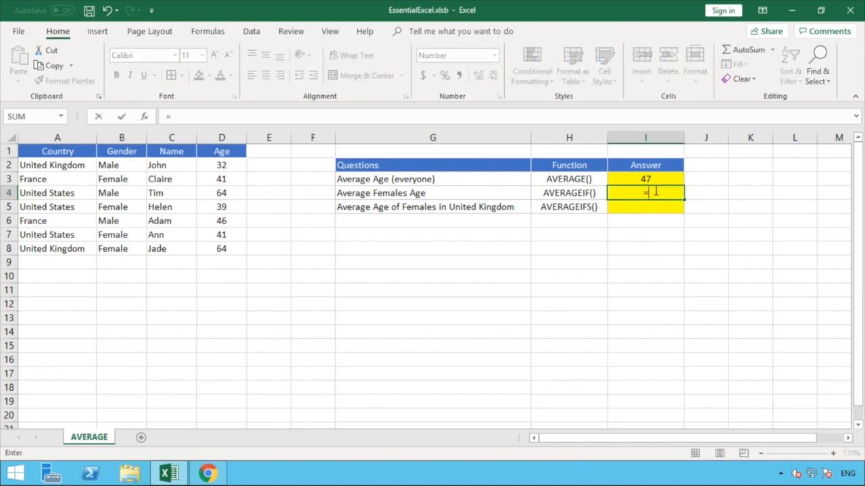
type("A")
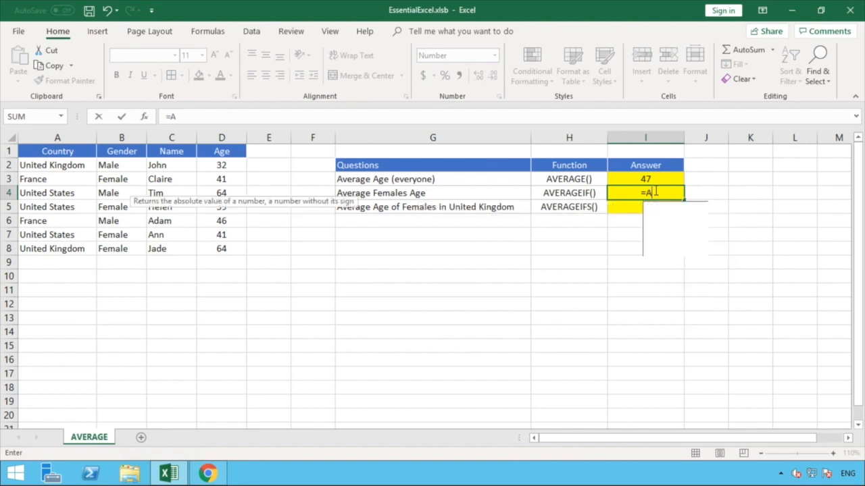
type("VERAGE")
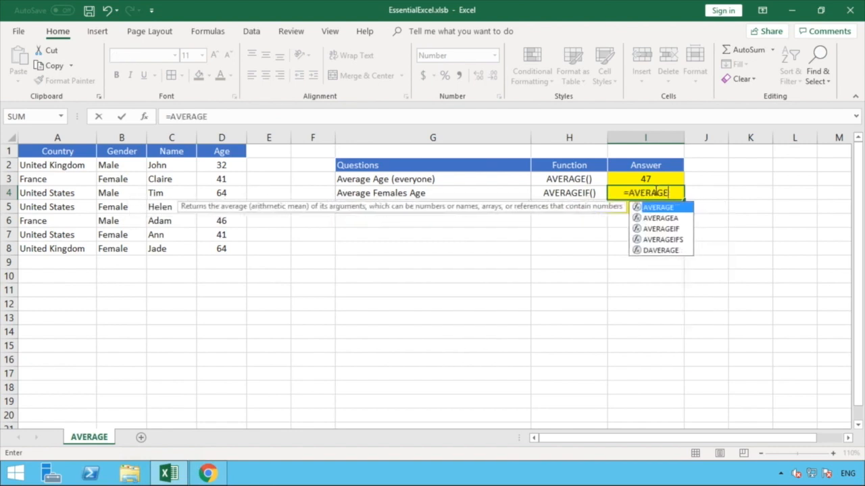
type("IF")
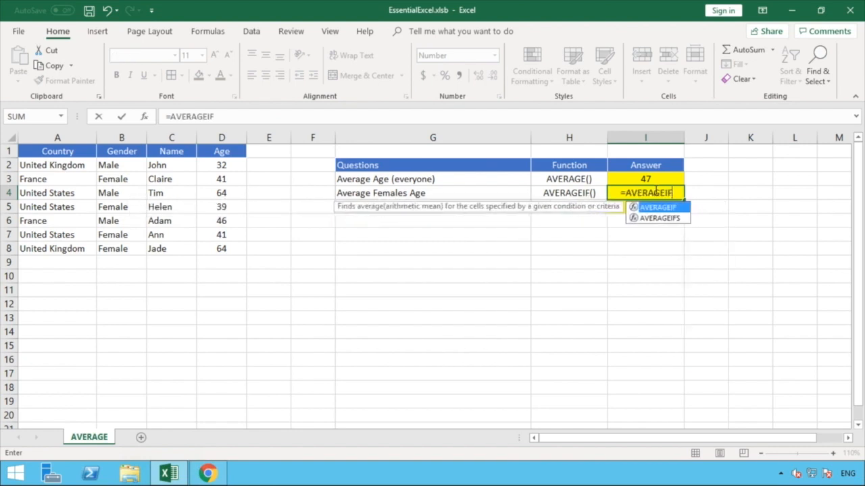
type("(")
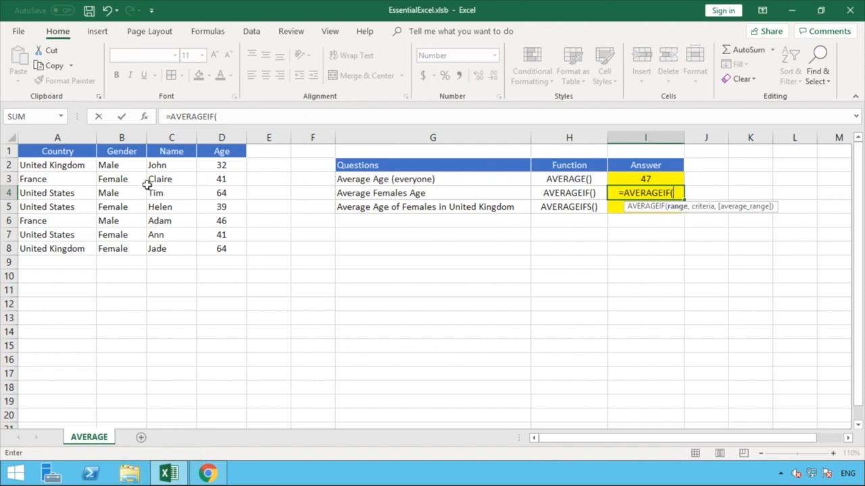
Step: Add the gender range B2:B8 and the criterion "Female" to the AVERAGEIF formula in I4
left_click(122, 166)
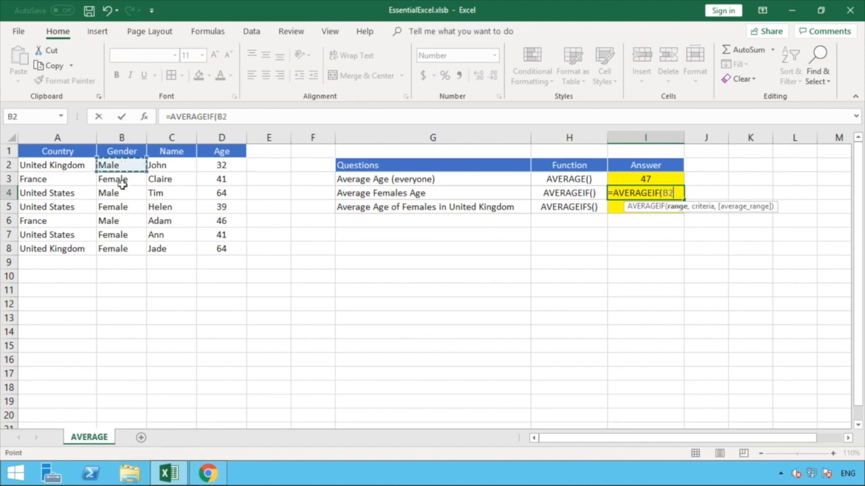
left_click_drag(122, 184, 121, 248)
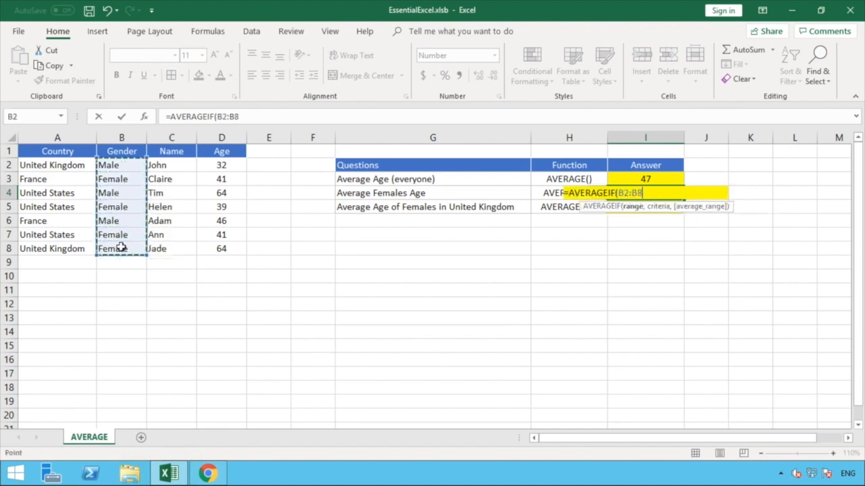
type(",")
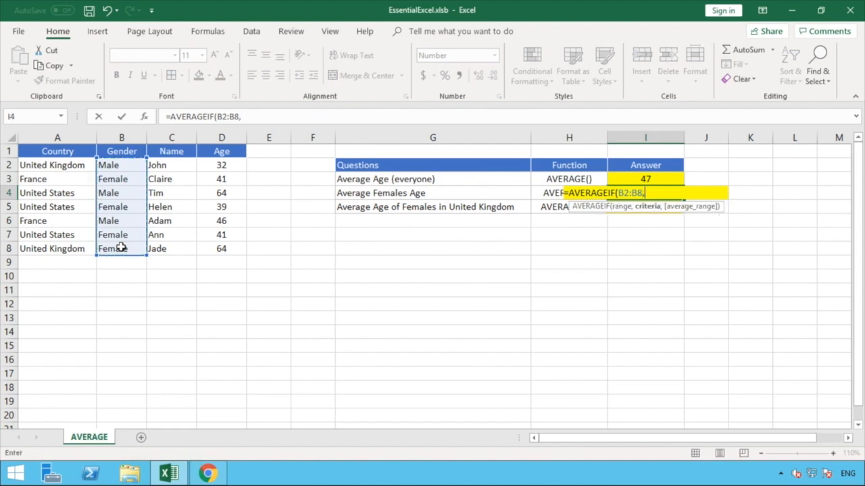
type("\"Female\"")
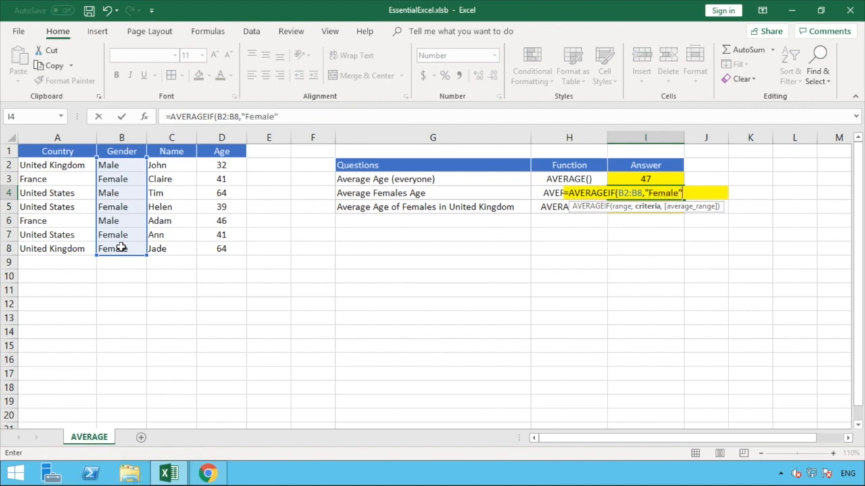
type(",")
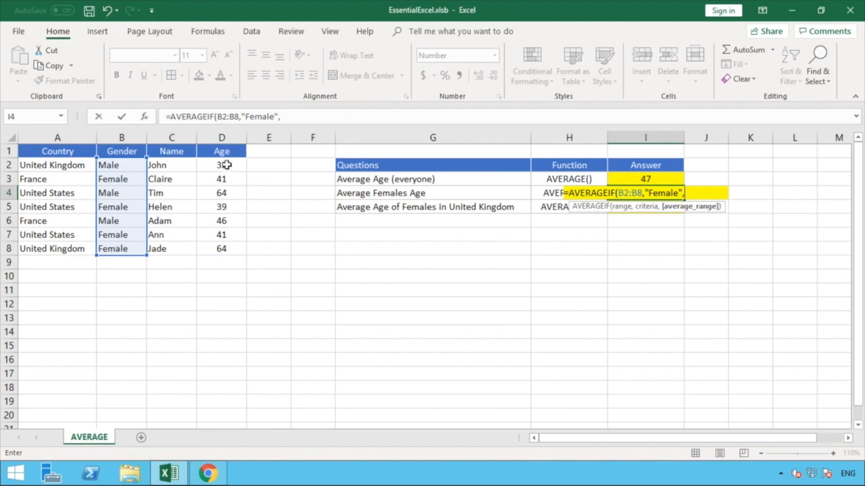
Step: Complete the AVERAGEIF formula in I4 with the age range D2:D8 as the average range and enter it
left_click_drag(226, 165, 222, 249)
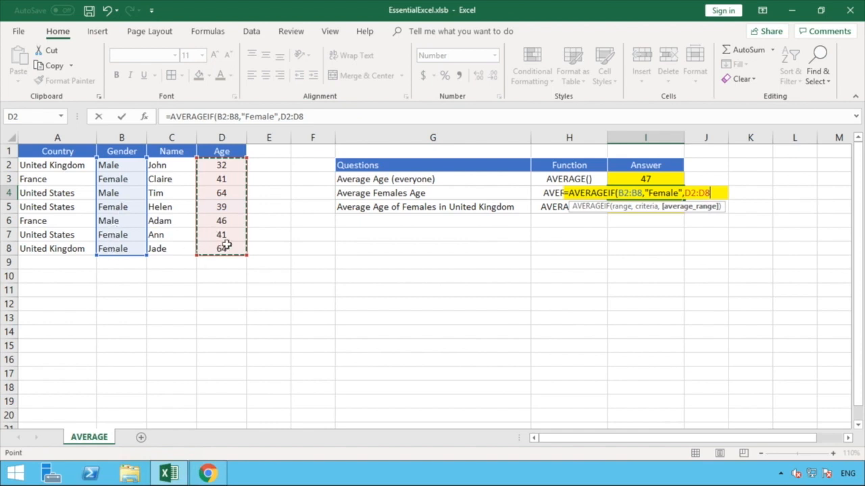
left_click(352, 121)
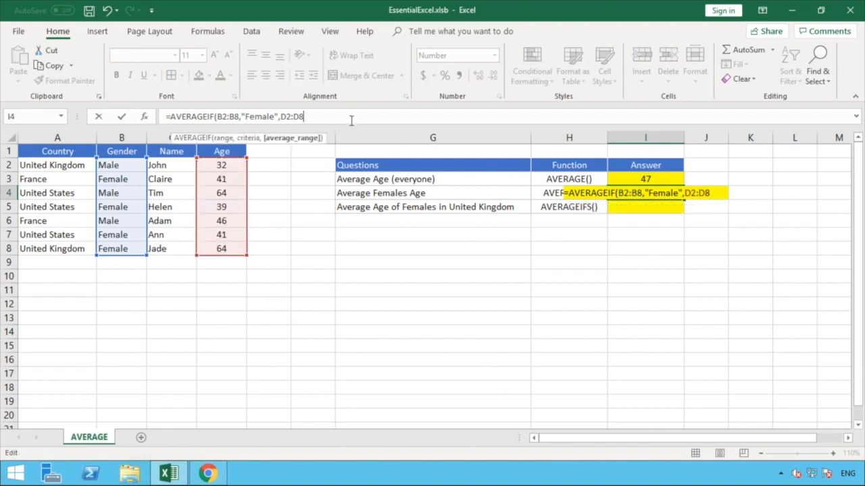
type(")")
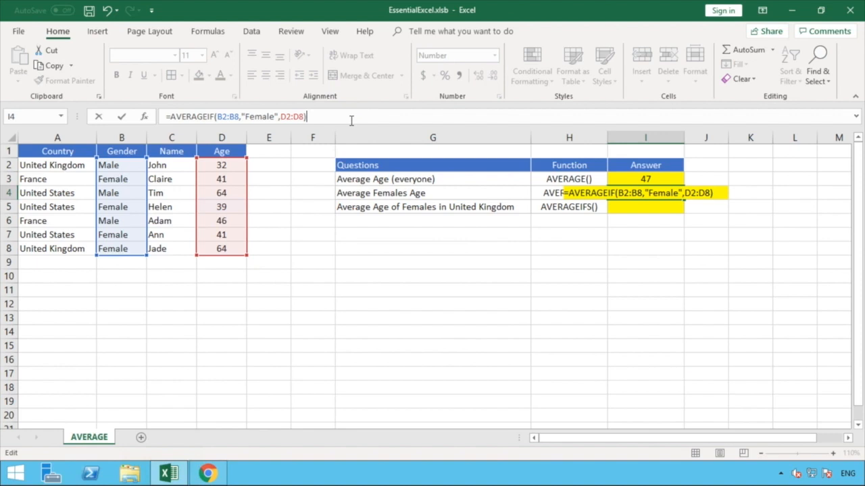
key("Return")
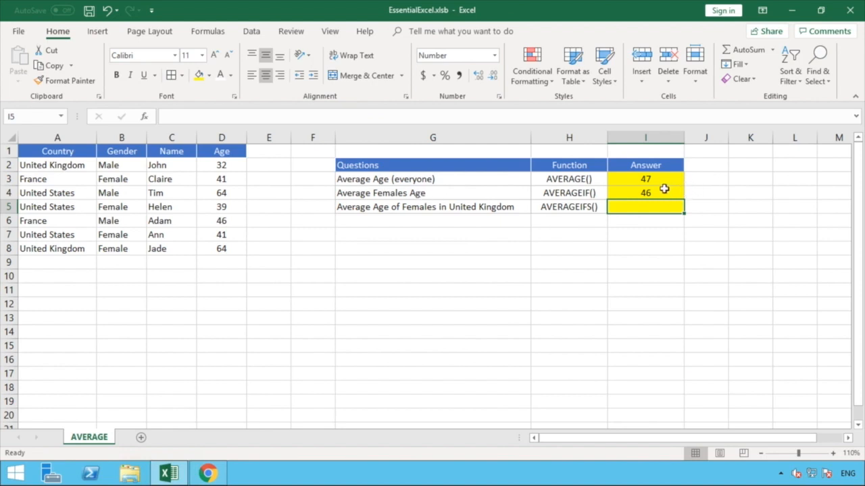
left_click(659, 192)
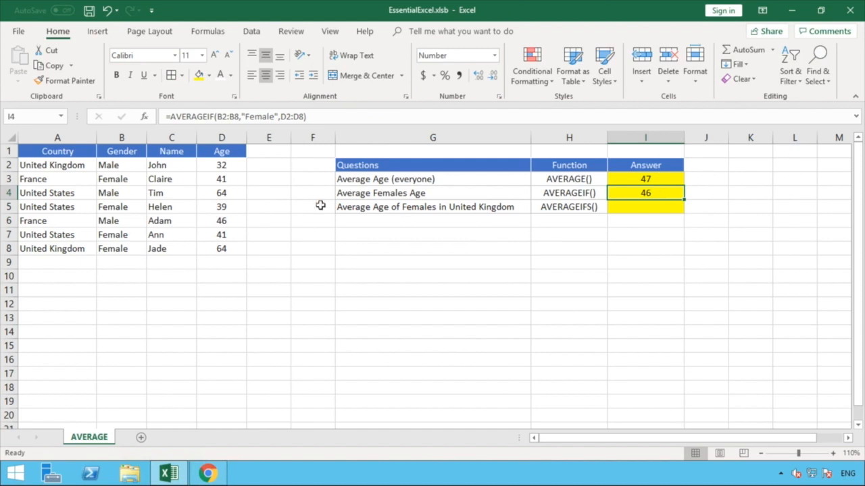
left_click(237, 179)
left_click(532, 302)
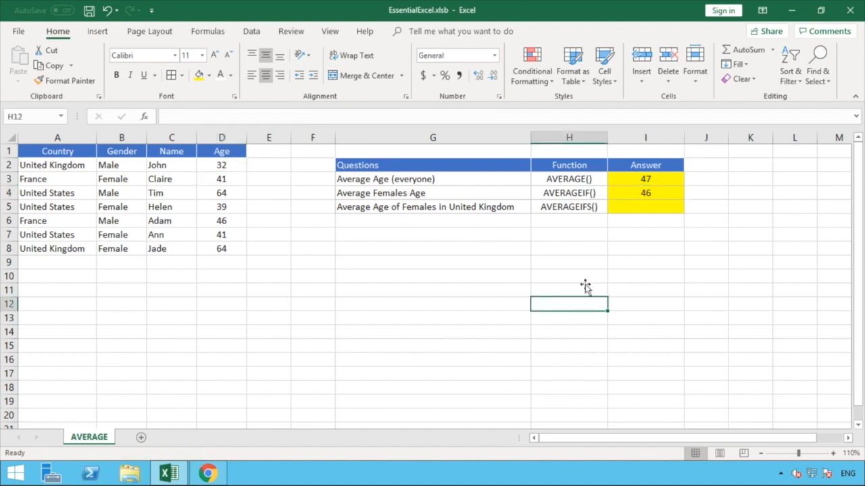
left_click(654, 207)
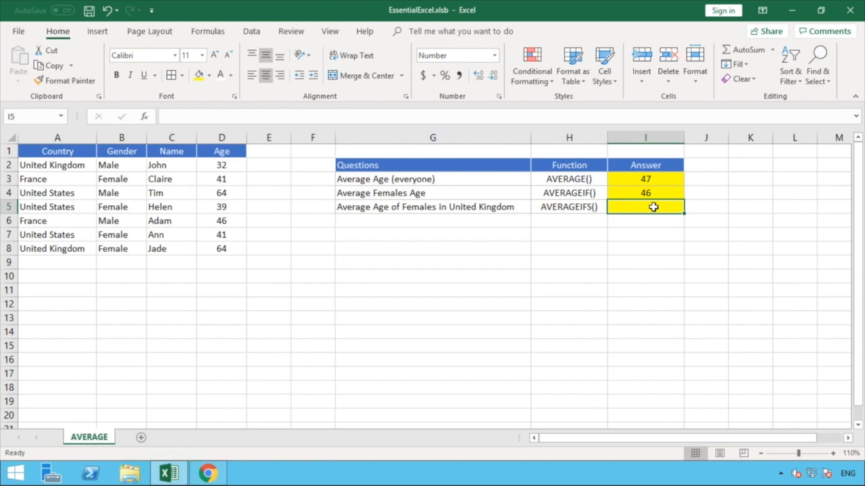
left_click(658, 191)
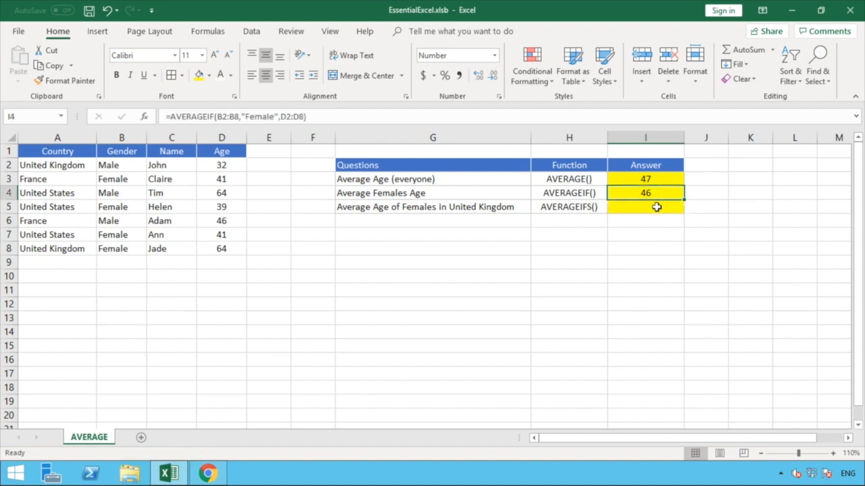
Step: Start an AVERAGEIFS formula in answer cell I5 with the age range D2:D8 as the average range
left_click(656, 207)
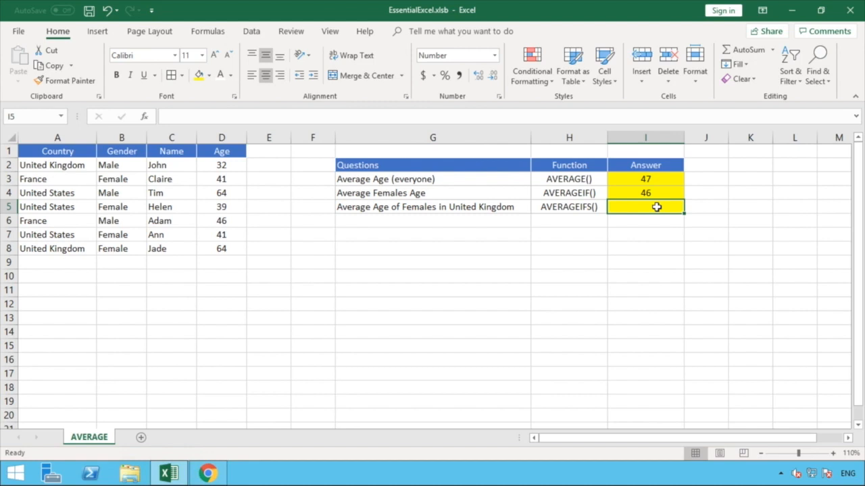
type("=")
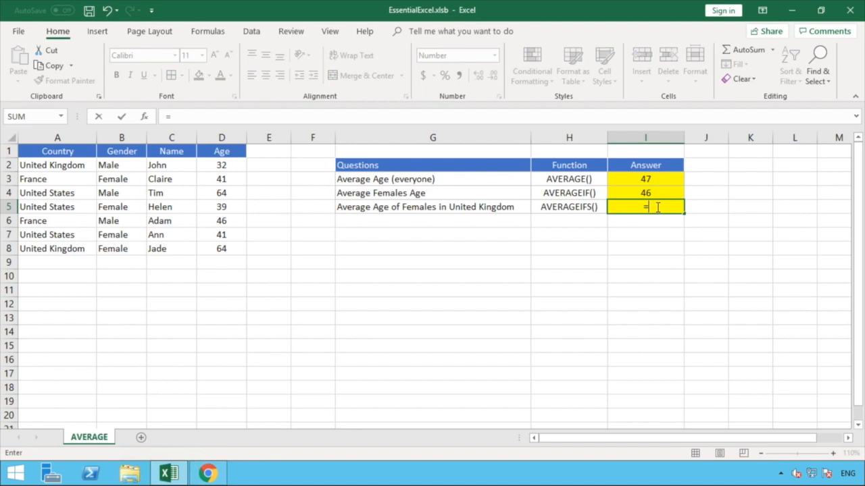
type("AV")
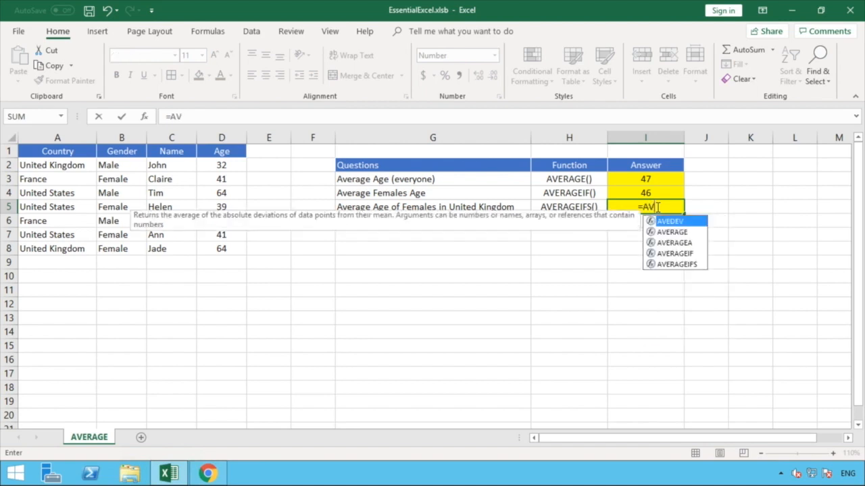
type("ER")
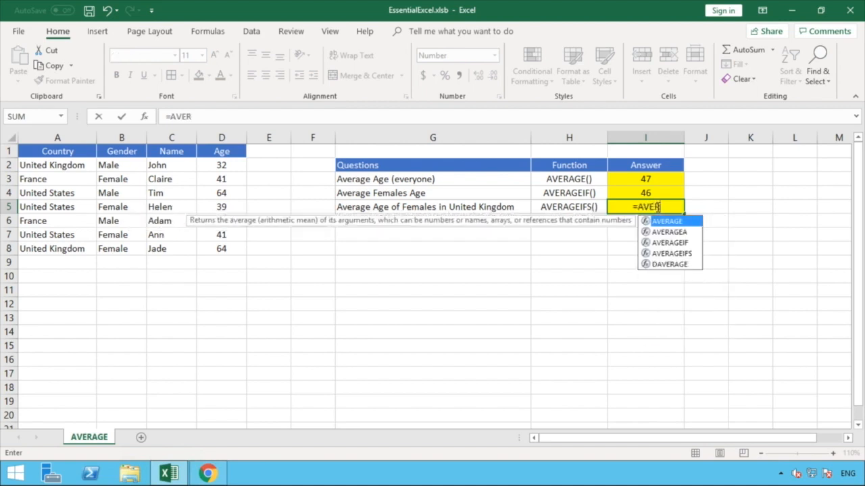
type("AGEI")
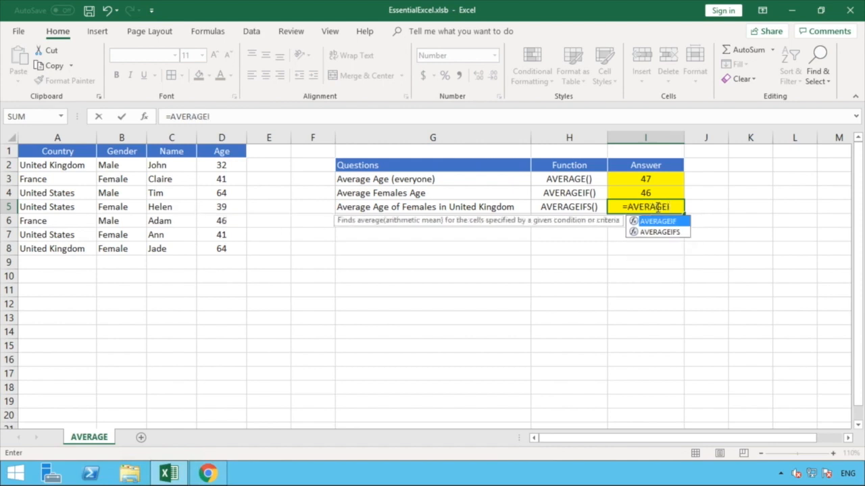
type("FS")
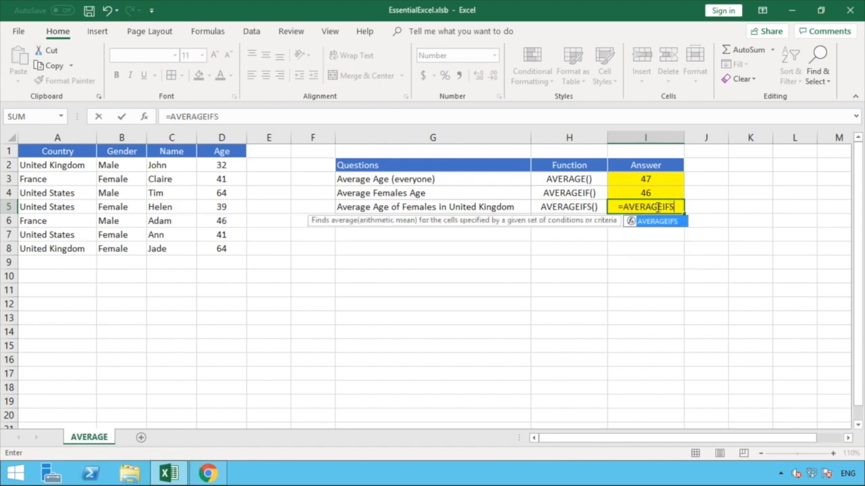
type("(")
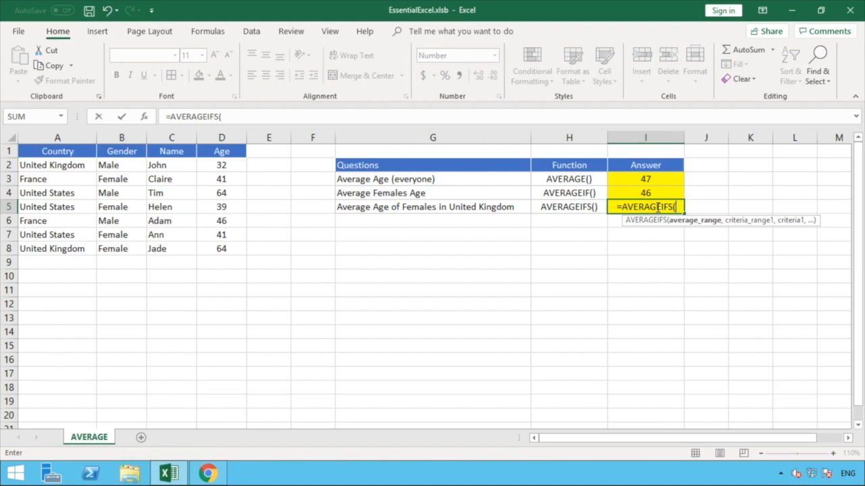
left_click(228, 163)
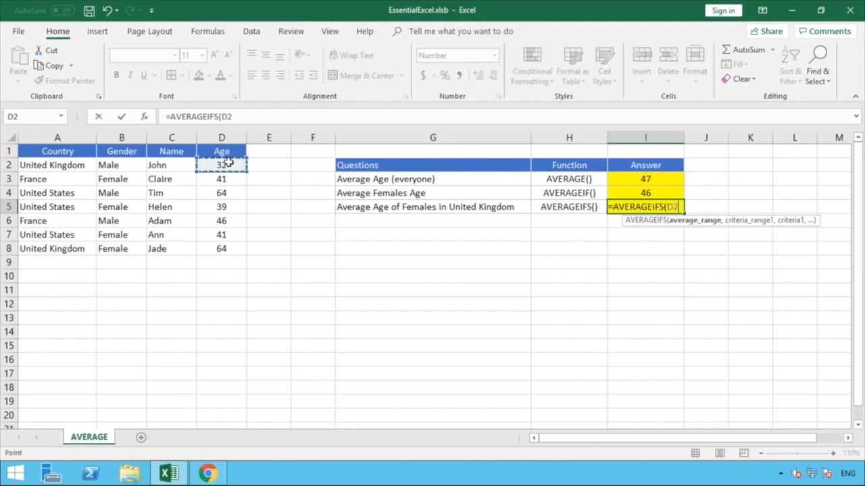
left_click_drag(229, 163, 221, 249)
type(",")
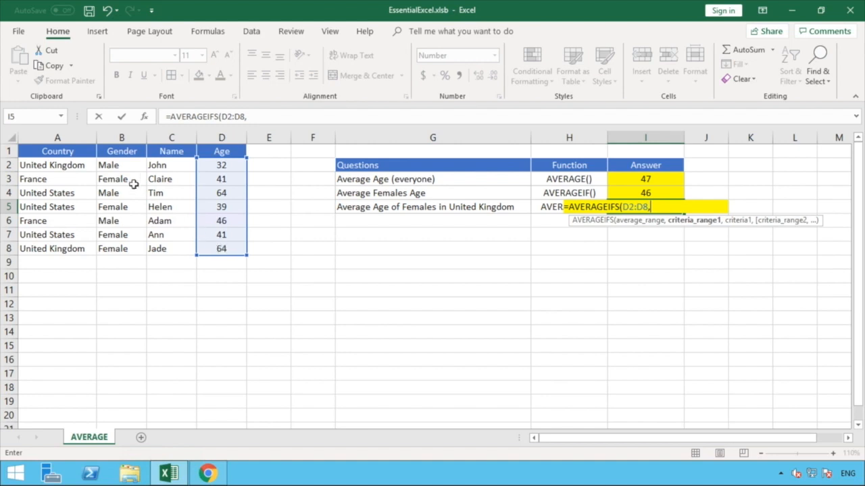
Step: Add the gender range B2:B8 with the criterion "Female" as the first condition of the AVERAGEIFS formula in I5
left_click_drag(126, 164, 123, 248)
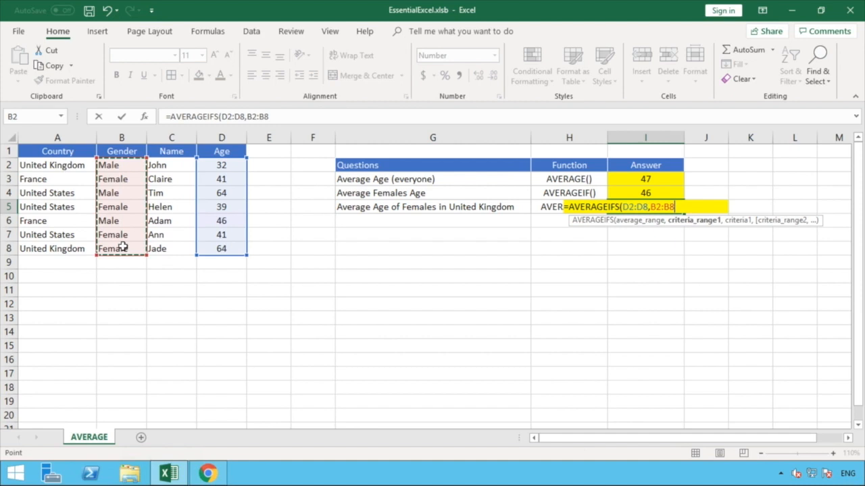
type(",")
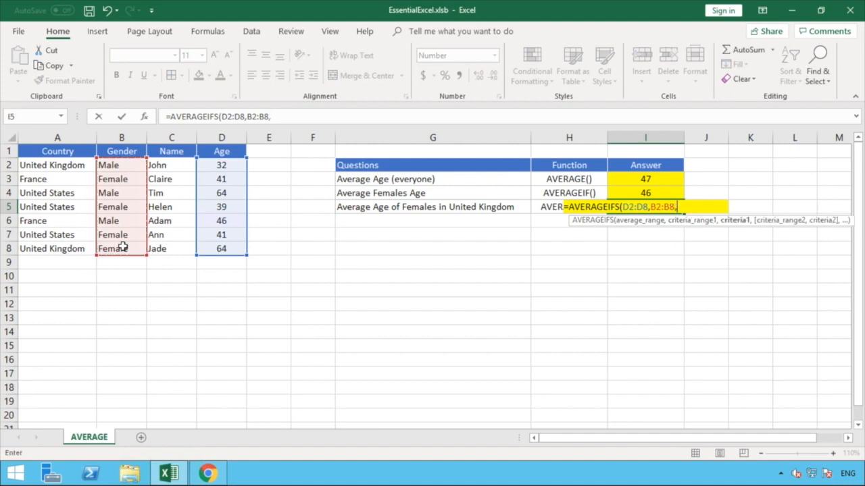
type("\"Female\"")
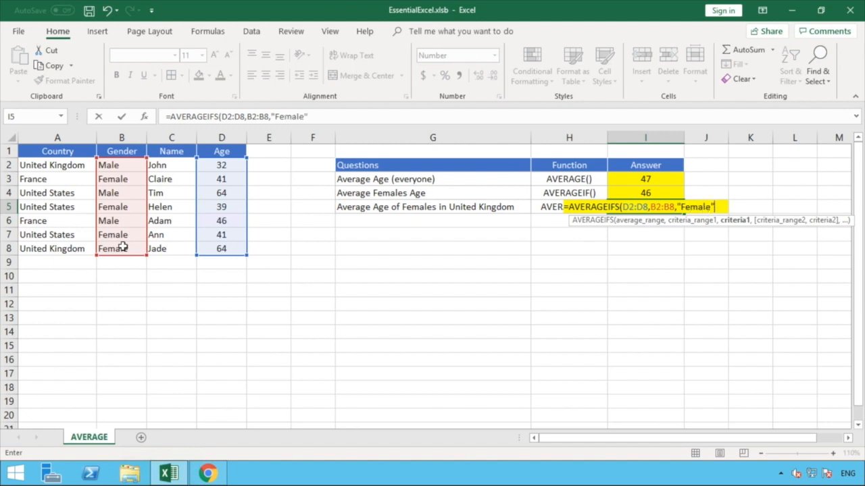
type(",")
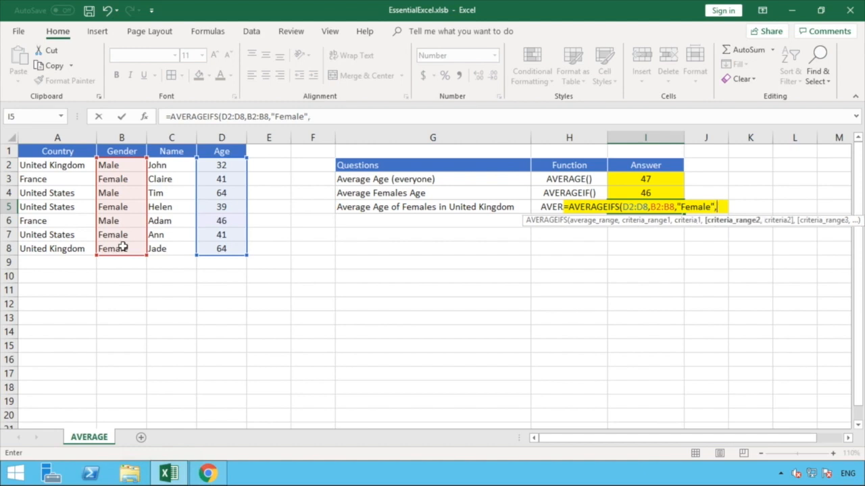
Step: Add the country range A2:A8 with the criterion "United Kingdom" as the second condition of the AVERAGEIFS formula in I5 and enter it
left_click(49, 169)
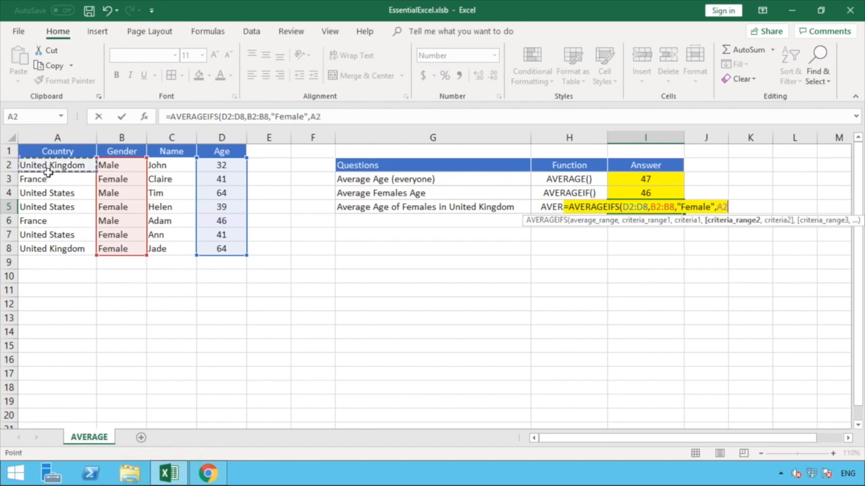
left_click_drag(49, 171, 45, 247)
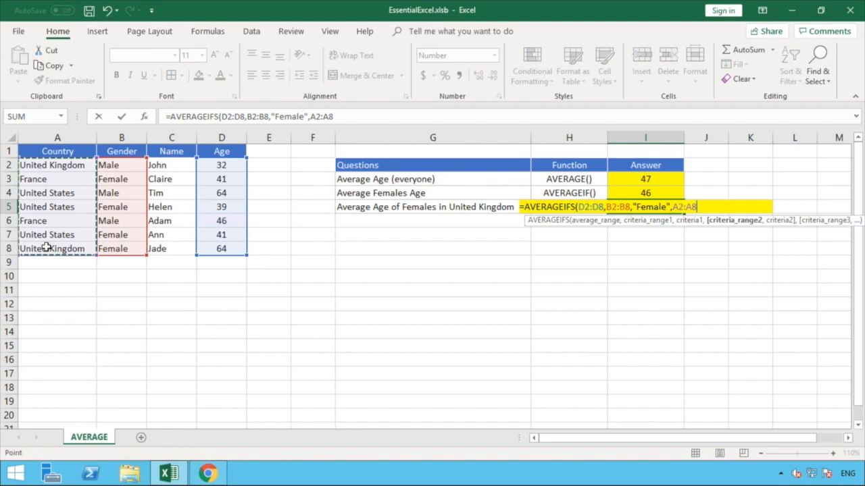
type(",")
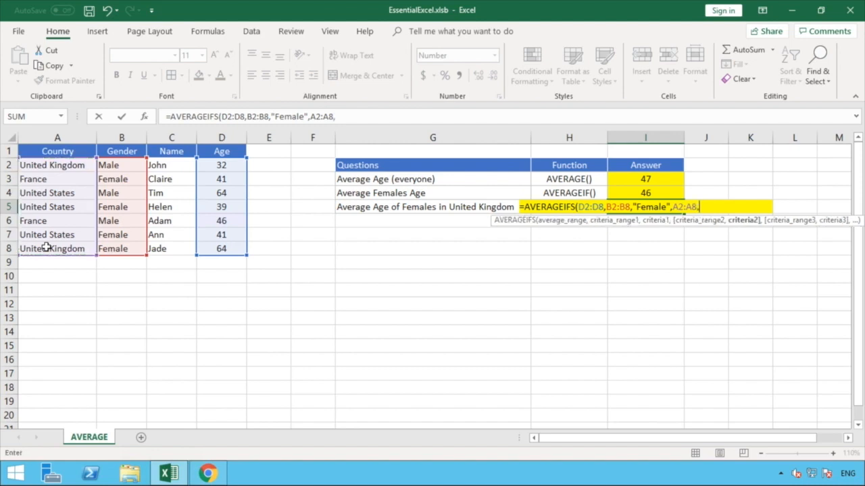
type("\"United Ki")
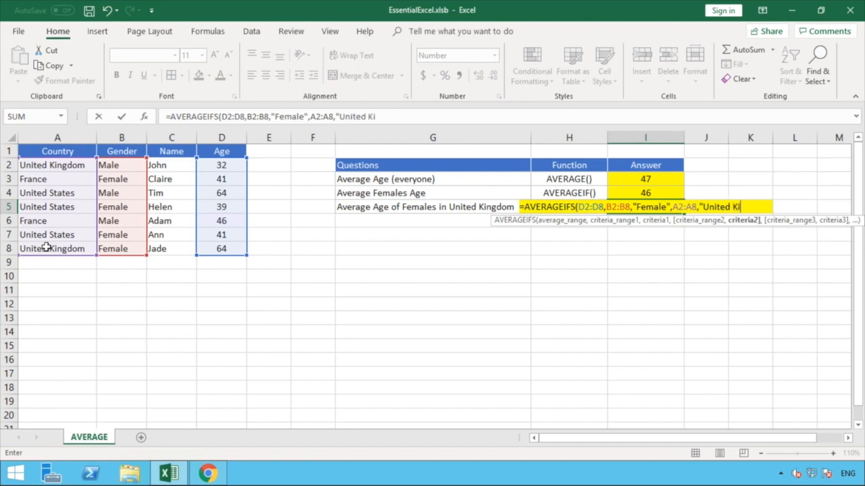
type("ngdom\")")
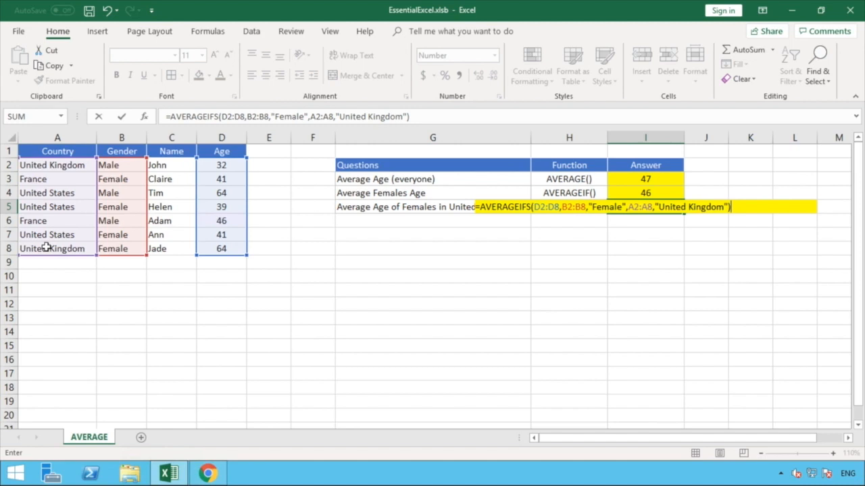
key("Return")
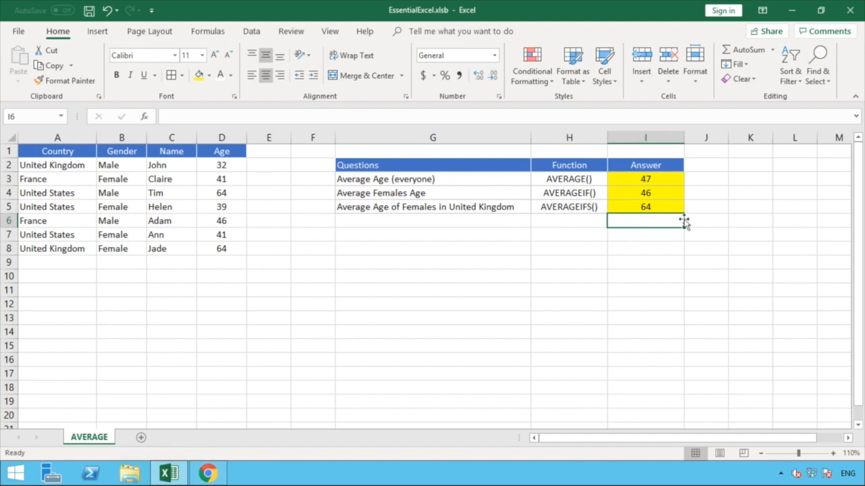
Step: Check the AVERAGEIFS answer in I5 against the United Kingdom female record in row 8 and look at the United States female rows
left_click(669, 207)
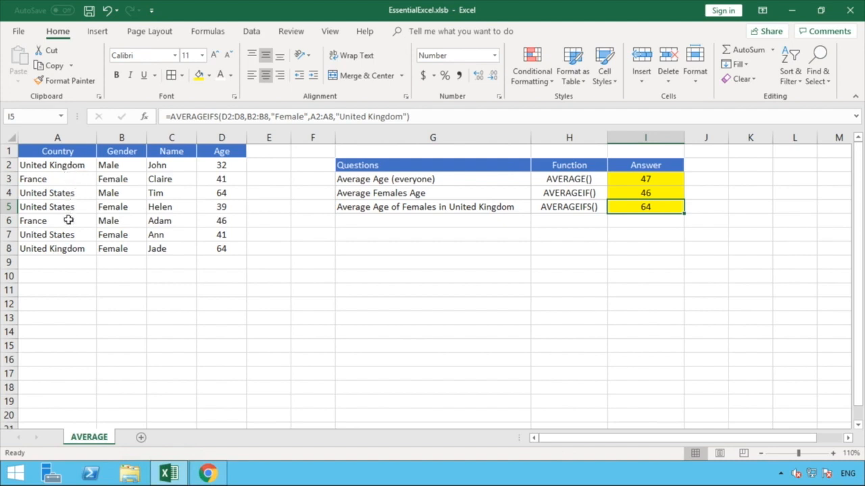
left_click(65, 248)
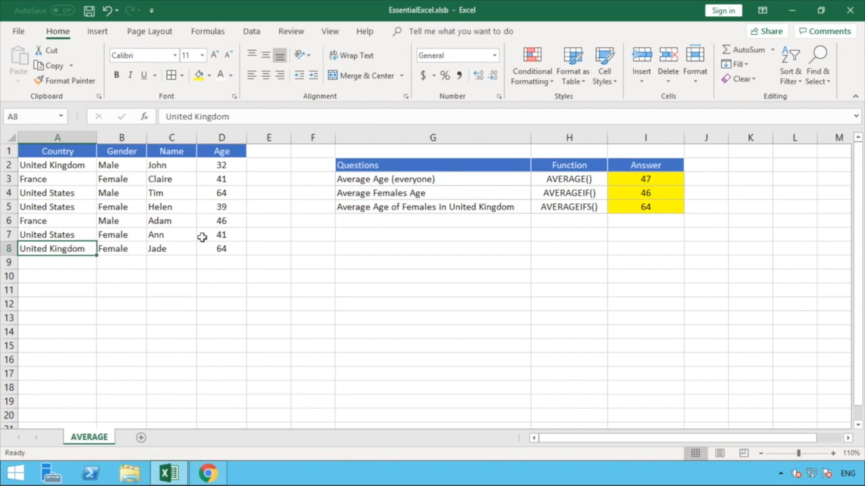
left_click(222, 248)
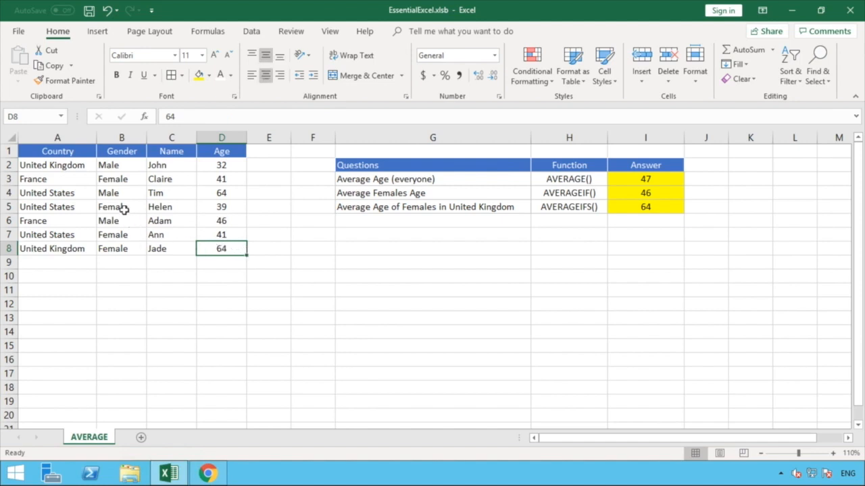
left_click(81, 207)
left_click(76, 235)
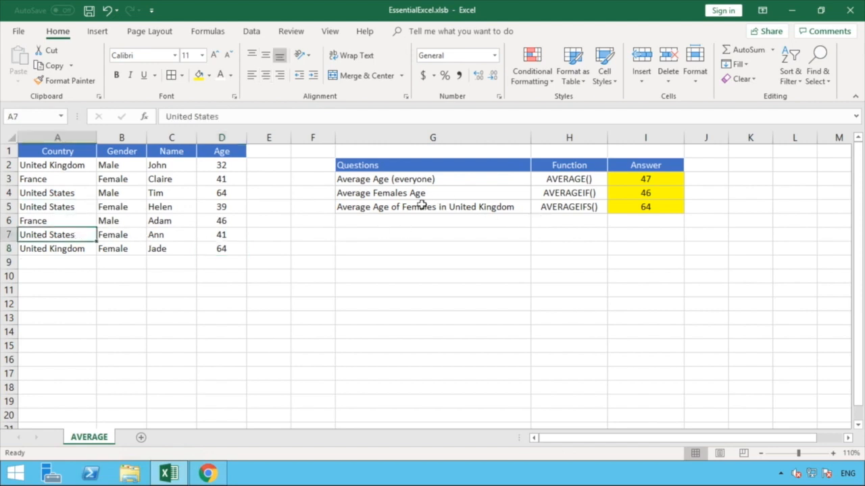
Step: Change the question in G5 to "Average Age of Females in United States"
left_click(497, 209)
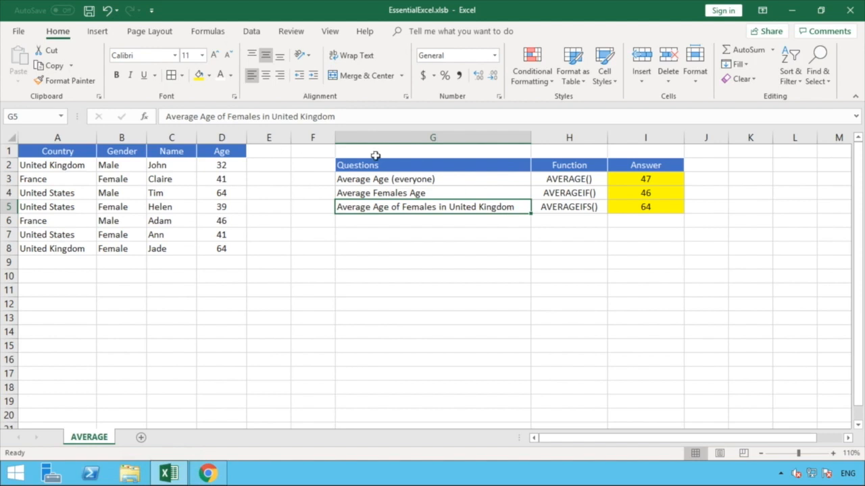
double_click(334, 116)
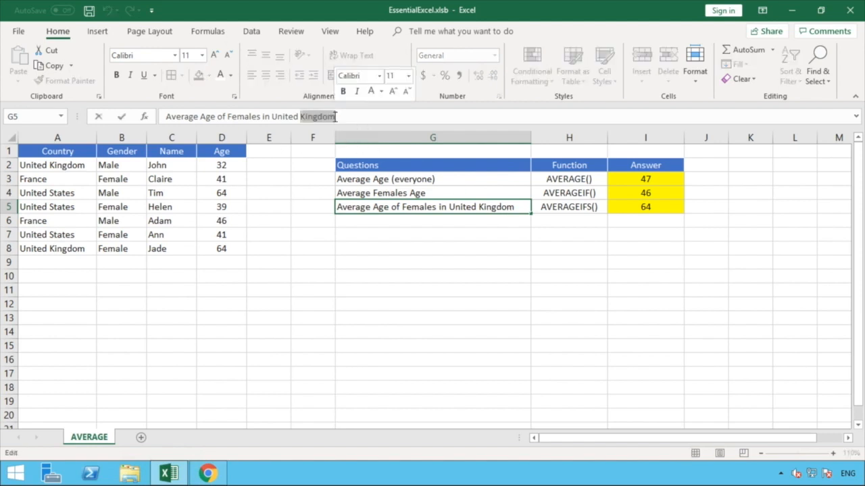
type("States")
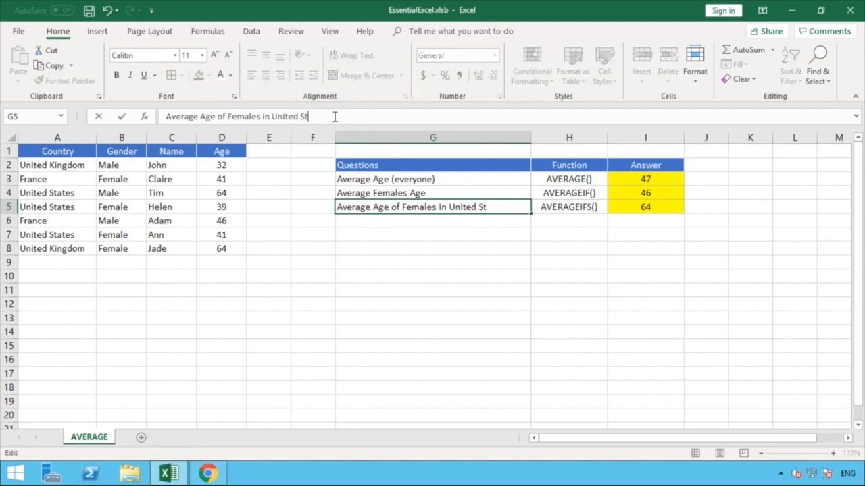
key("Return")
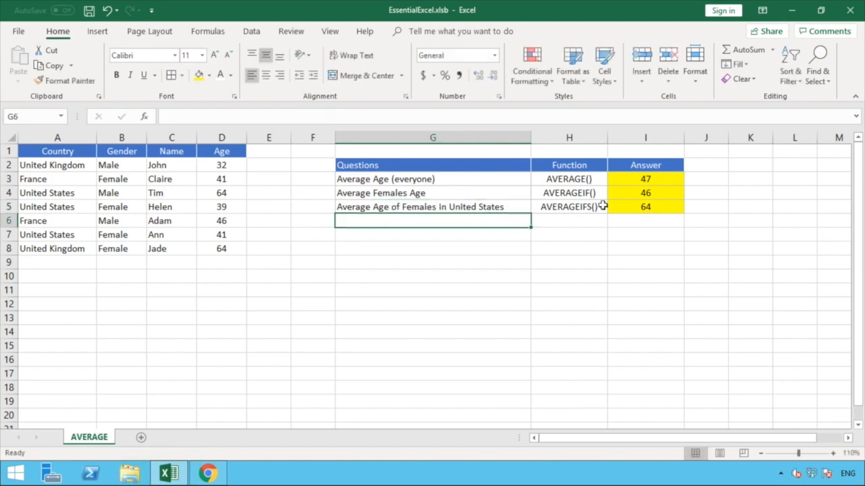
Step: Change the country criterion of the AVERAGEIFS formula in I5 to "United States", including the space between the words
left_click(633, 204)
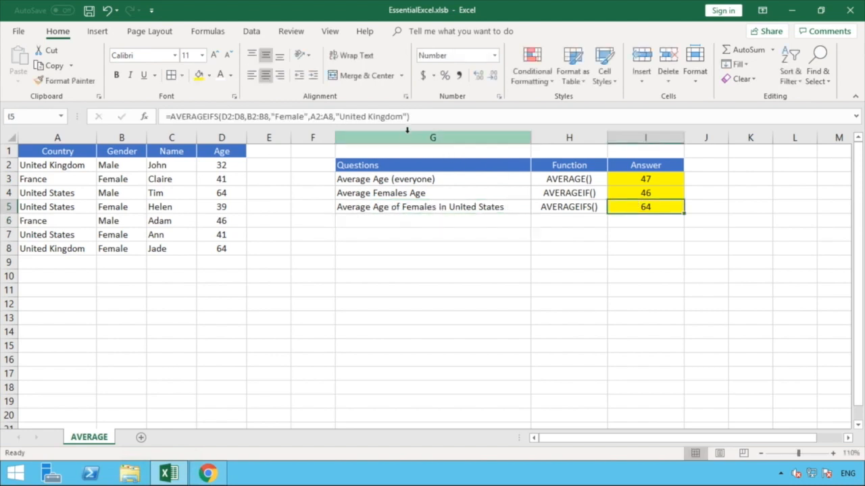
left_click_drag(404, 116, 367, 117)
type("States")
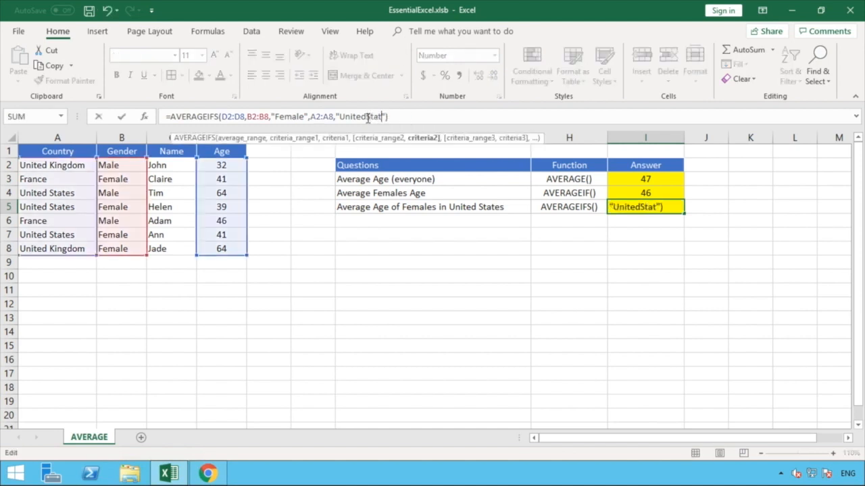
key("Return")
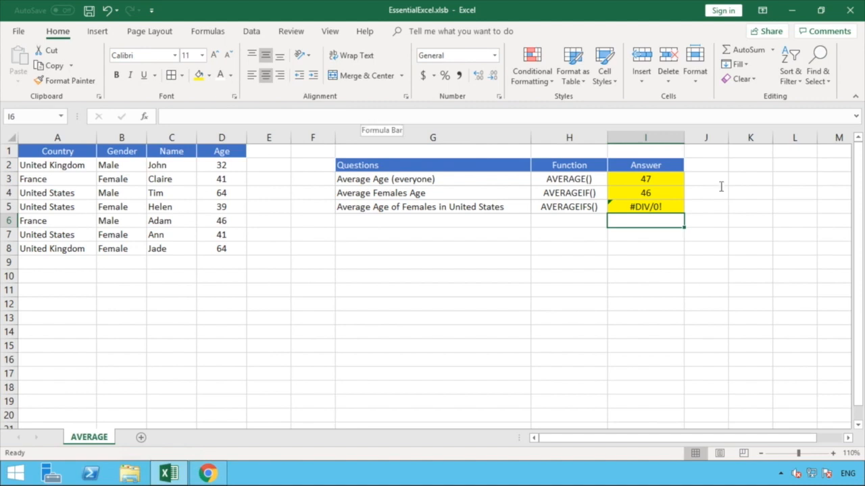
left_click(665, 204)
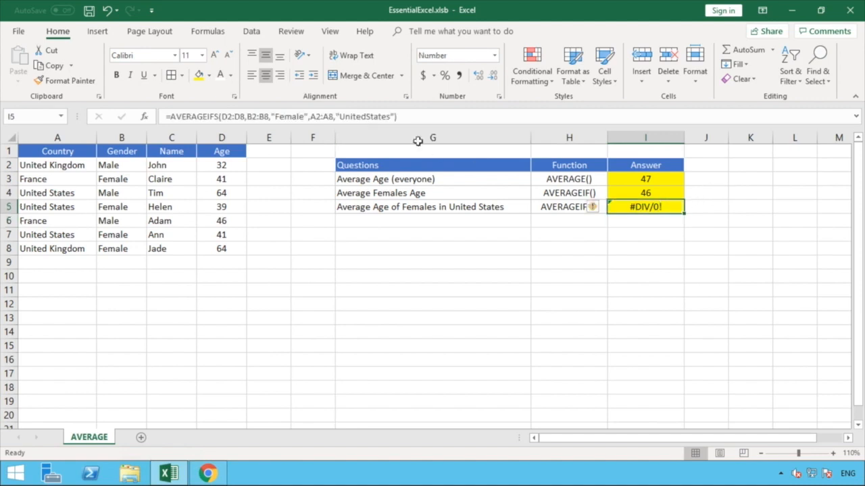
left_click(368, 117)
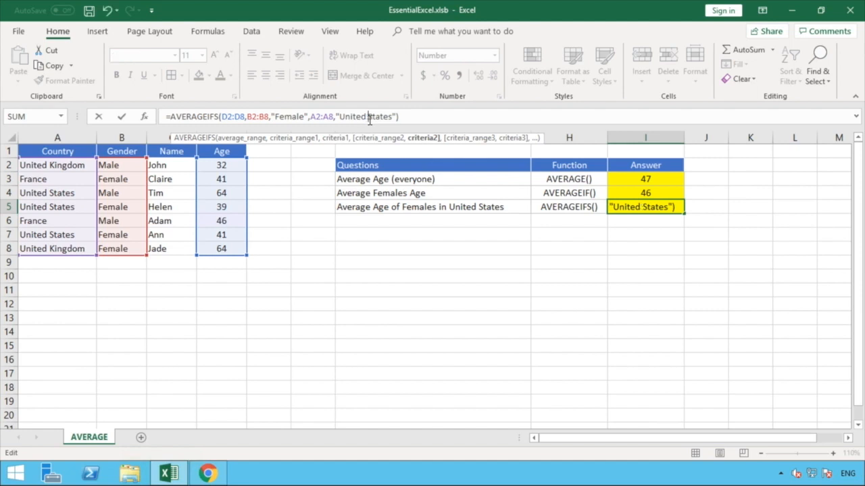
key("Return")
key("Return")
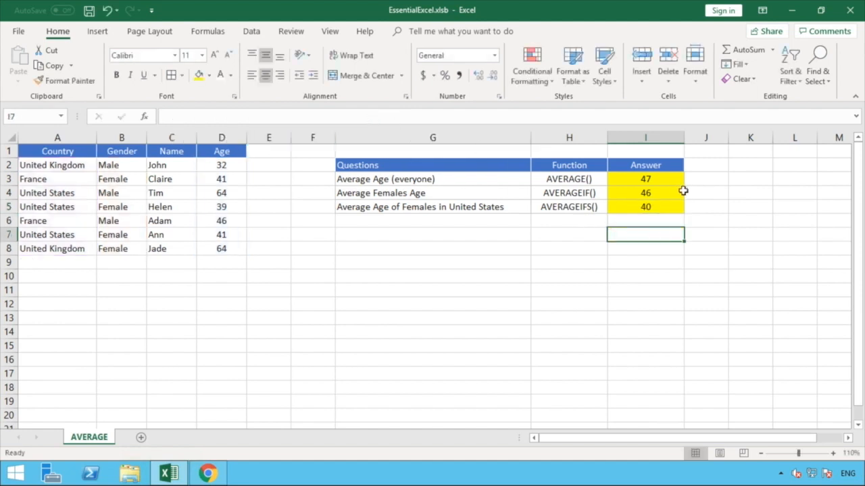
Step: Check the AVERAGEIFS answer in I5 against the ages of the United States females in rows 5 and 7
left_click(663, 203)
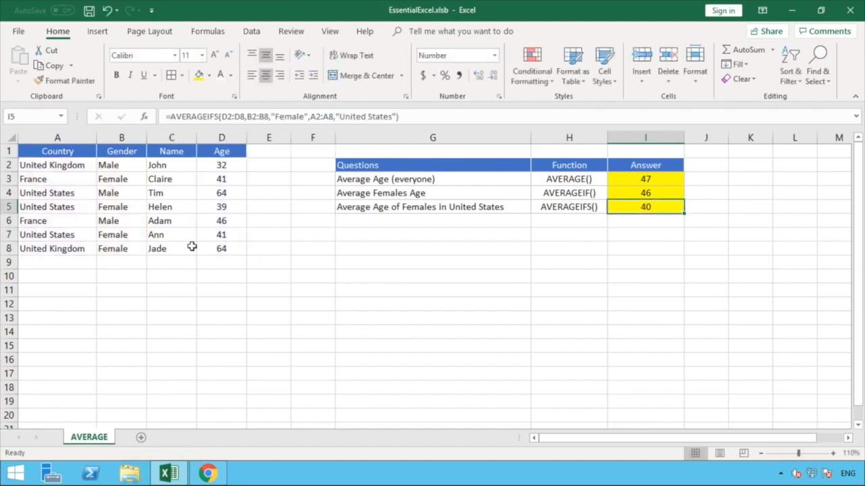
left_click(119, 208)
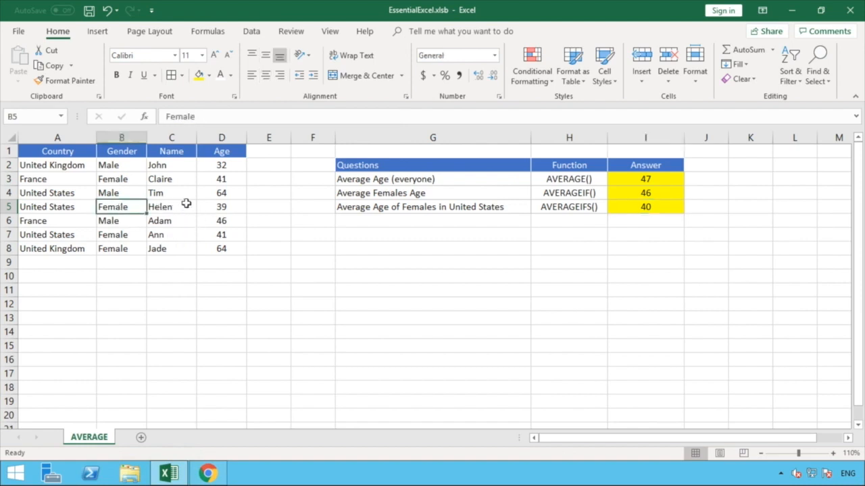
left_click(220, 206)
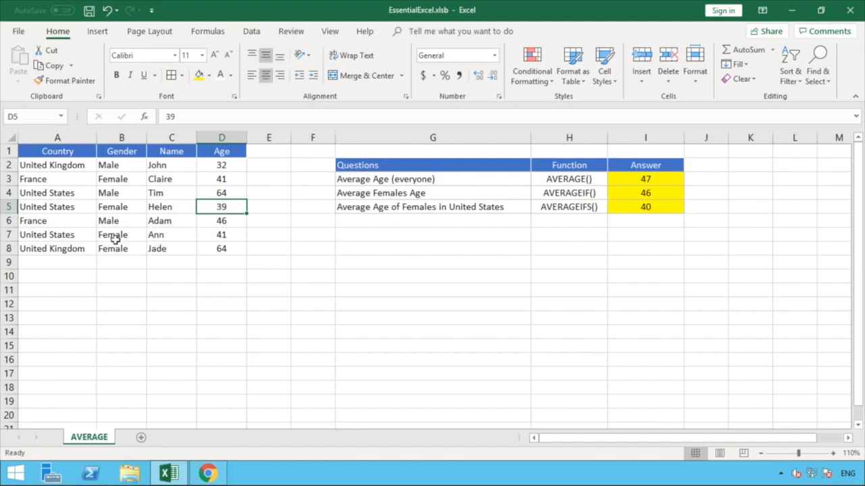
left_click(230, 234)
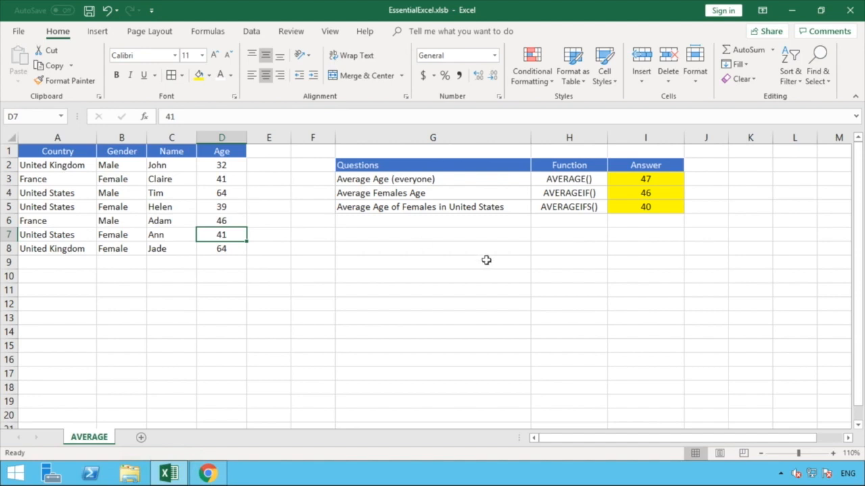
left_click(665, 231)
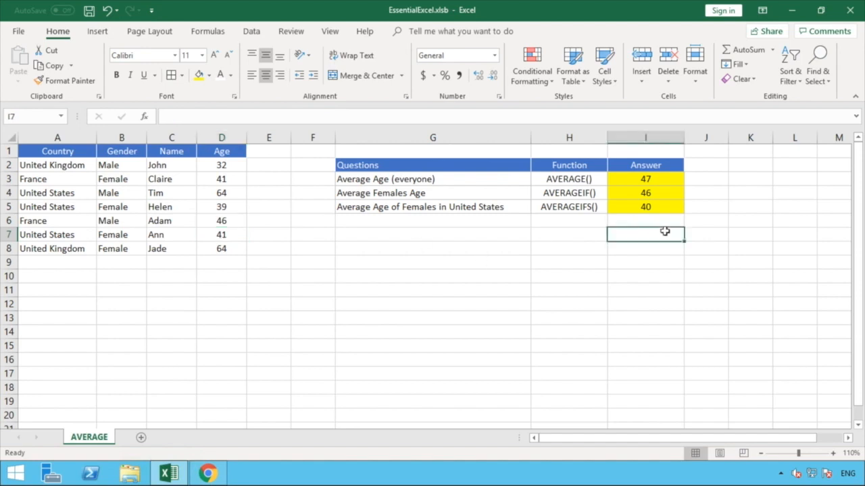
Step: Review the AVERAGE, AVERAGEIF and AVERAGEIFS formulas in answer cells I3, I4 and I5
left_click(658, 182)
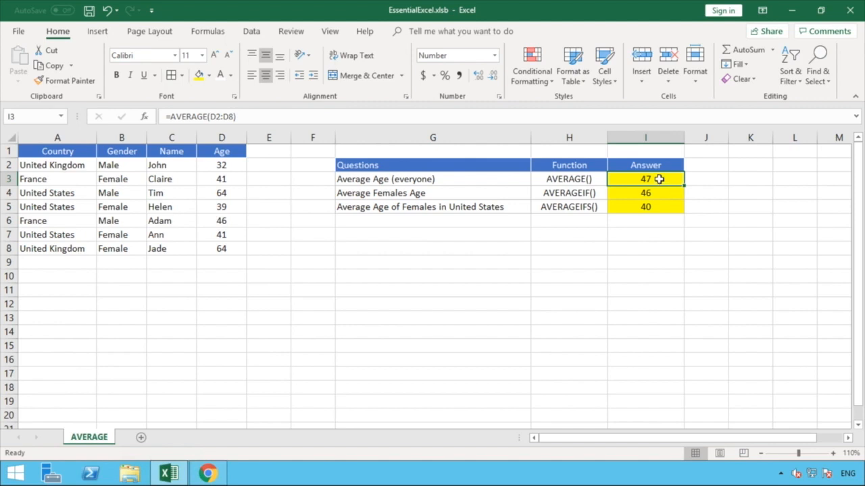
left_click(666, 195)
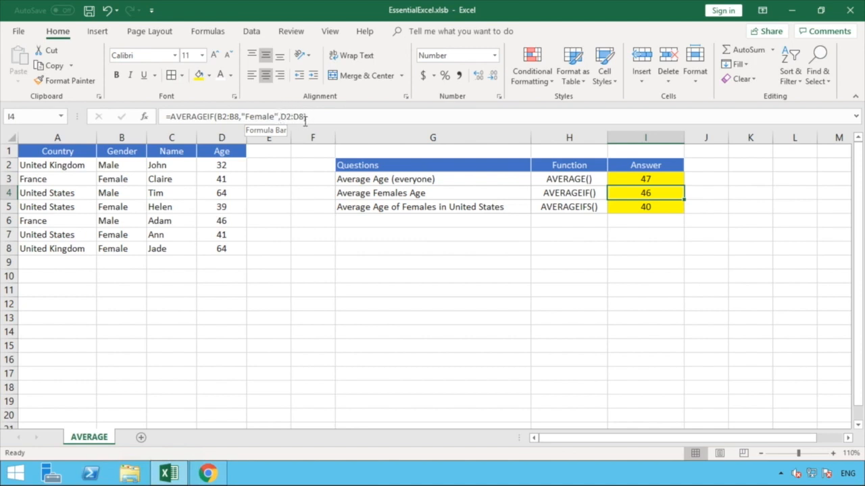
left_click(661, 209)
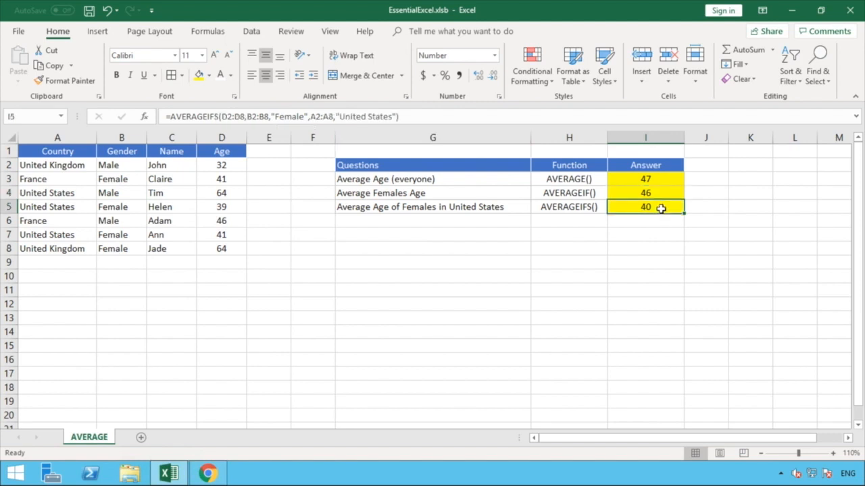